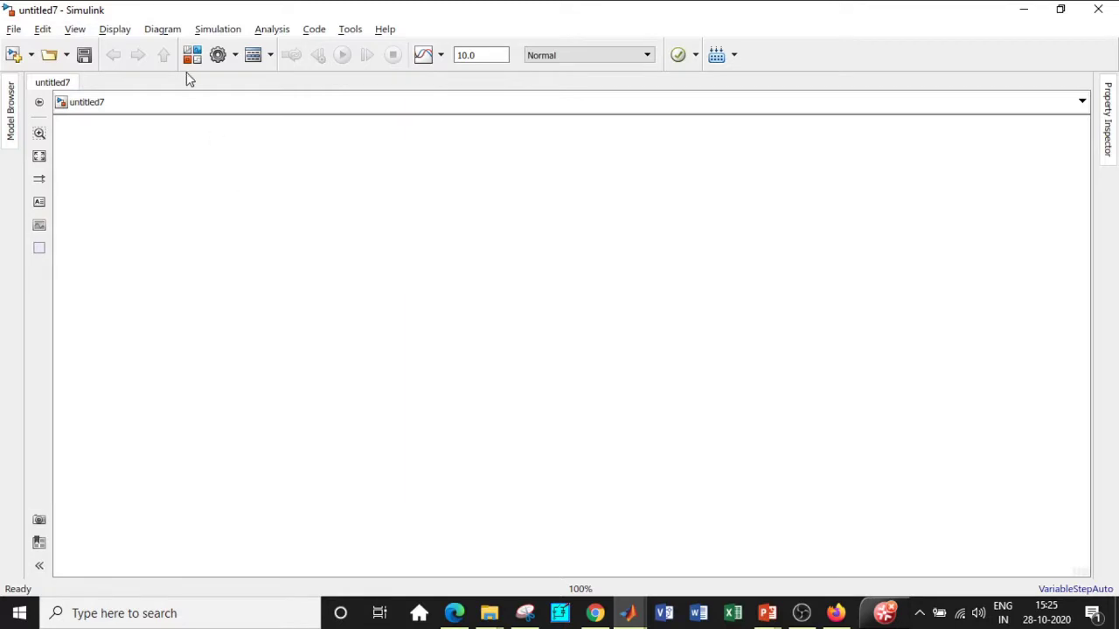
- Search the block library for powergui and add the powergui and Voltage Measurement blocks to the model
double_click(557, 92)
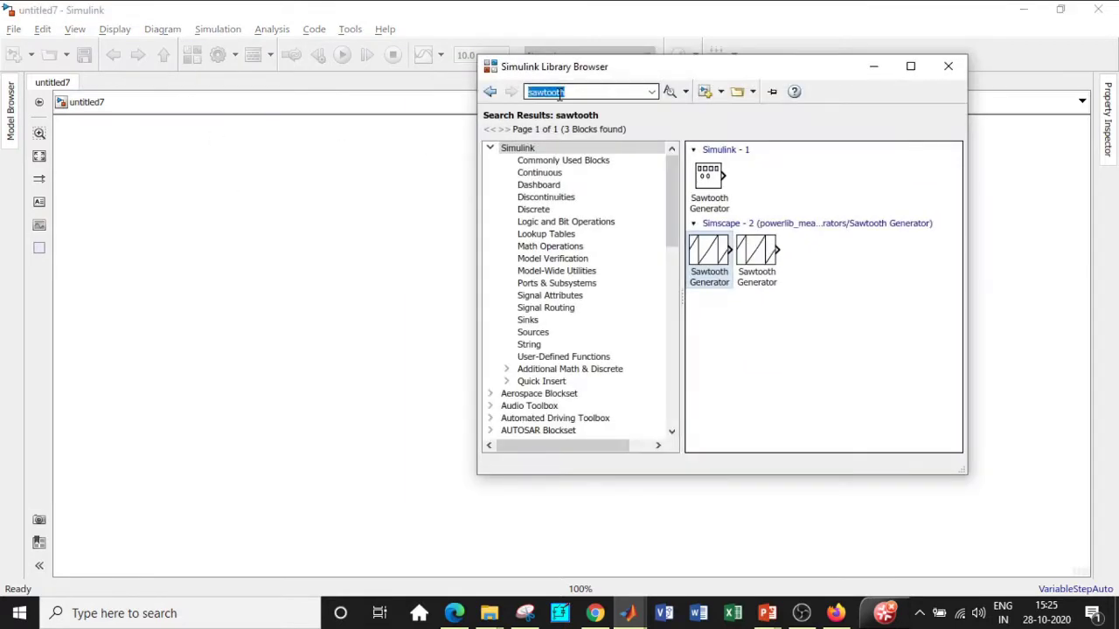
key(BackSpace)
text(p)
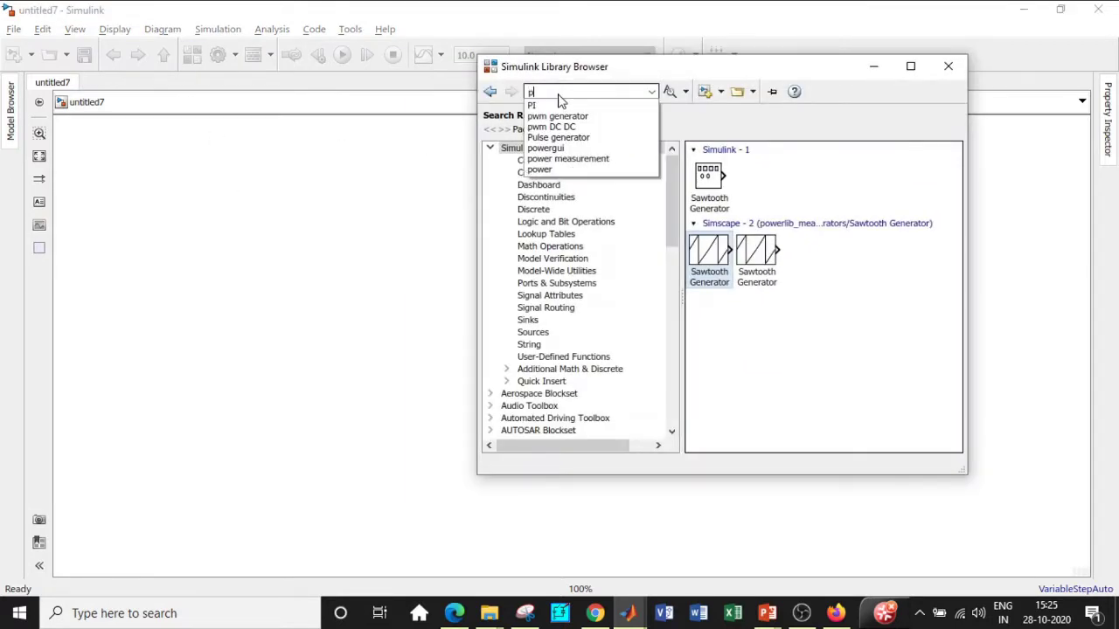
text(ower)
click(568, 106)
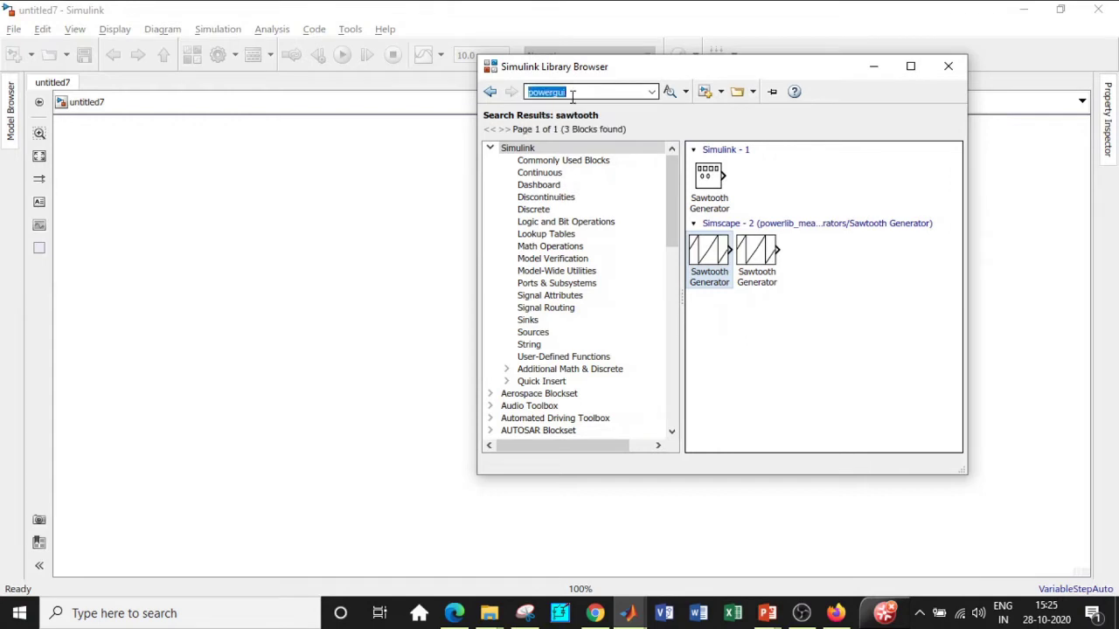
key(Return)
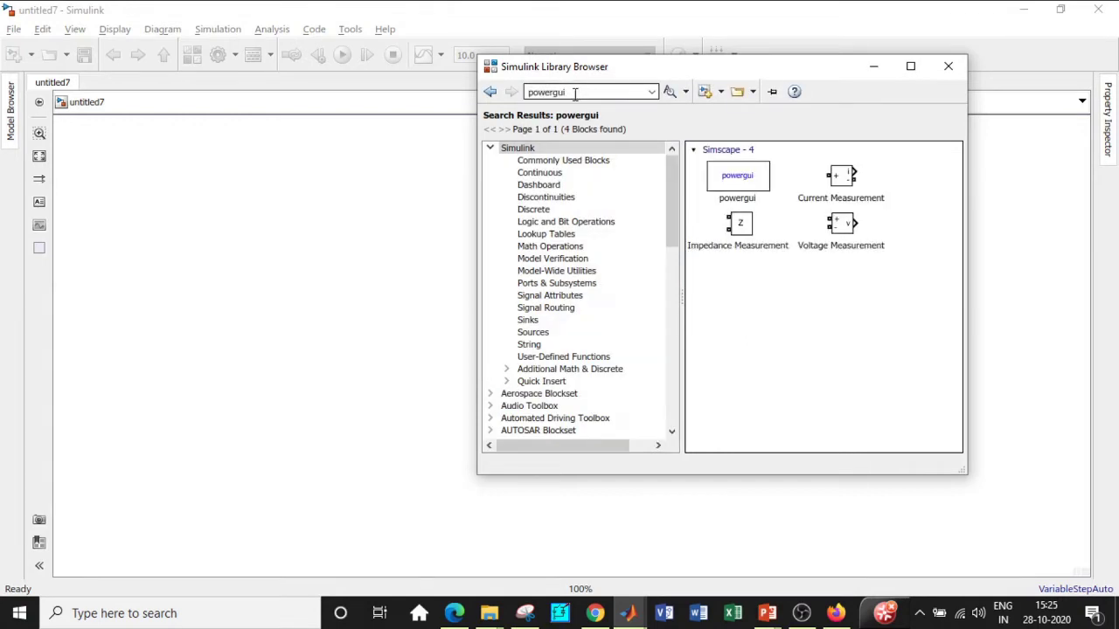
click(728, 173)
right_click(748, 177)
click(754, 183)
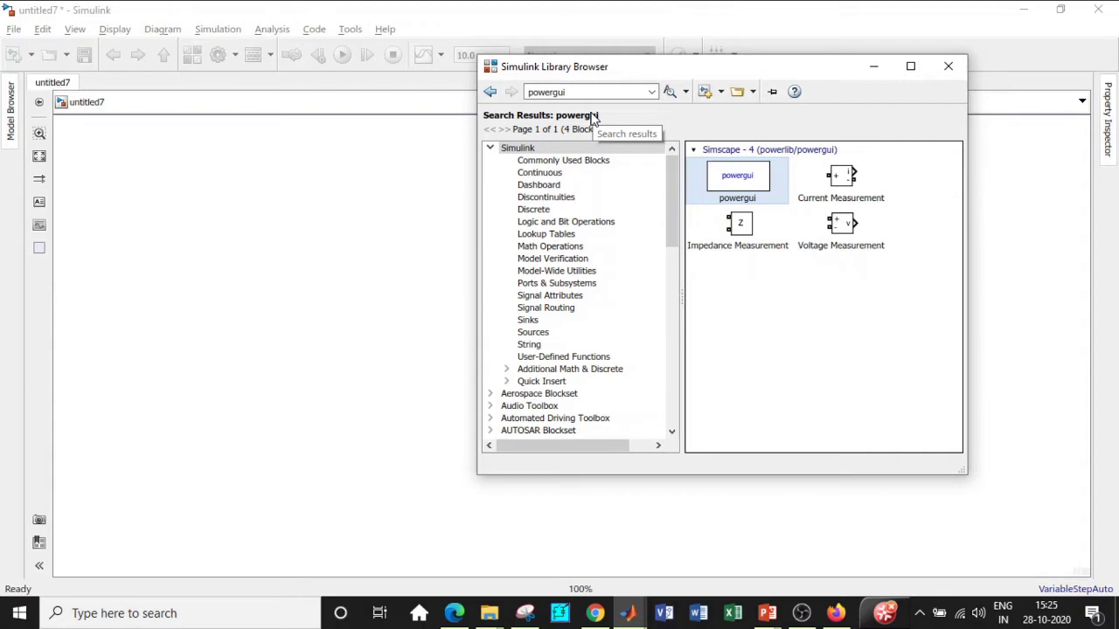
right_click(853, 233)
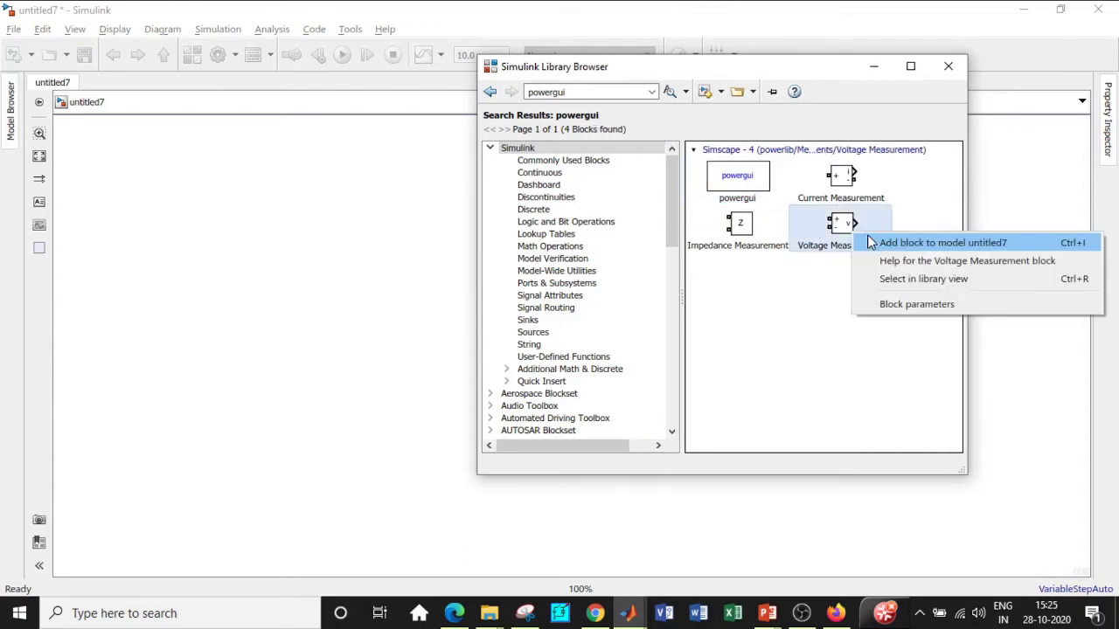
click(942, 242)
- Search the block library for AC voltage and add the powerlib Electrical Sources version of the AC Voltage Source to the model
click(588, 91)
double_click(588, 91)
key(BackSpace)
text(s)
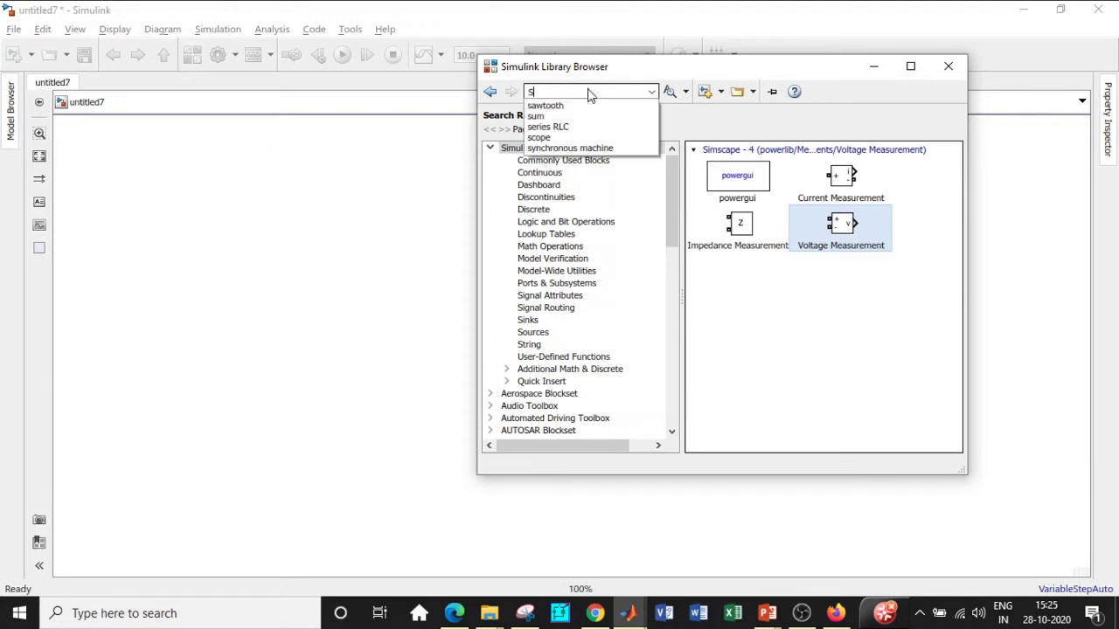
key(BackSpace)
text(AC)
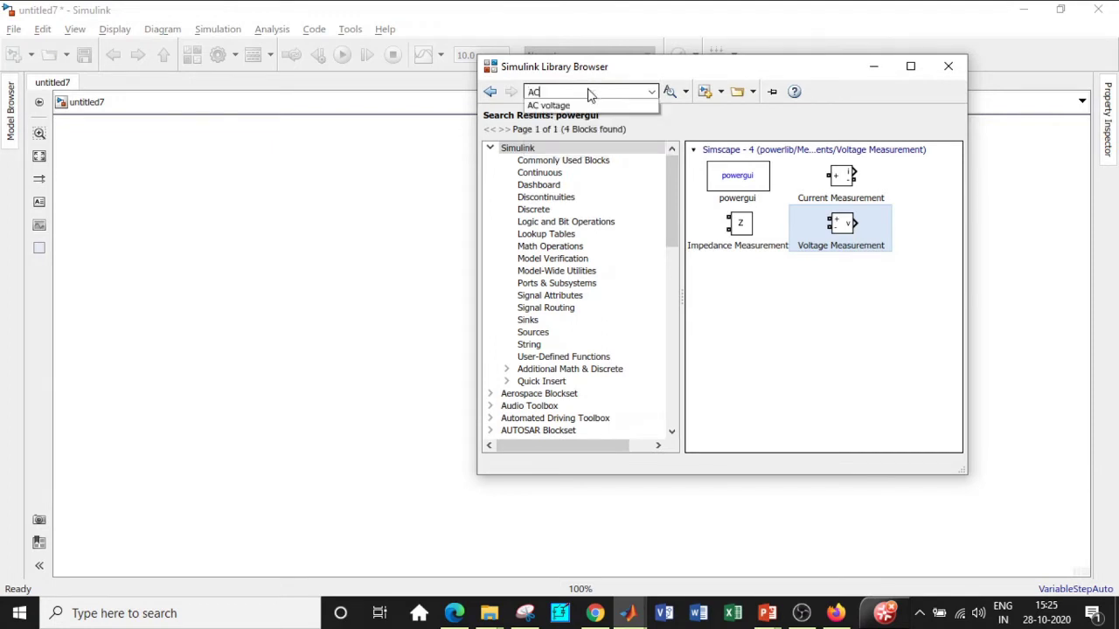
click(577, 104)
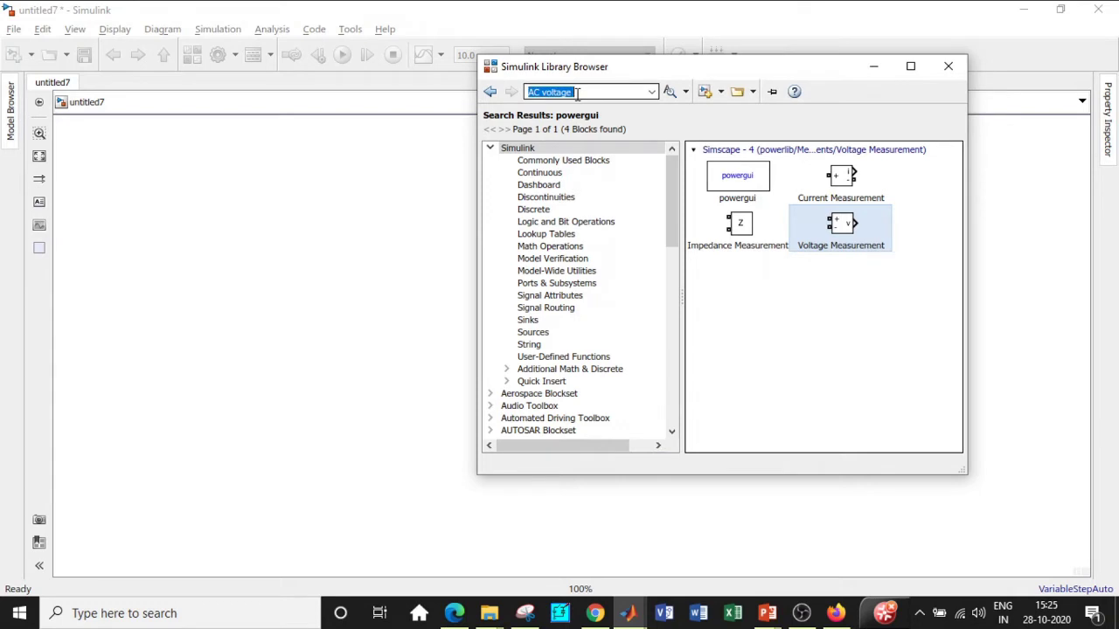
key(Return)
click(732, 276)
right_click(742, 298)
click(762, 296)
- Find the Universal Bridge block in the library with the search term universal bridge and add it to the model
click(577, 91)
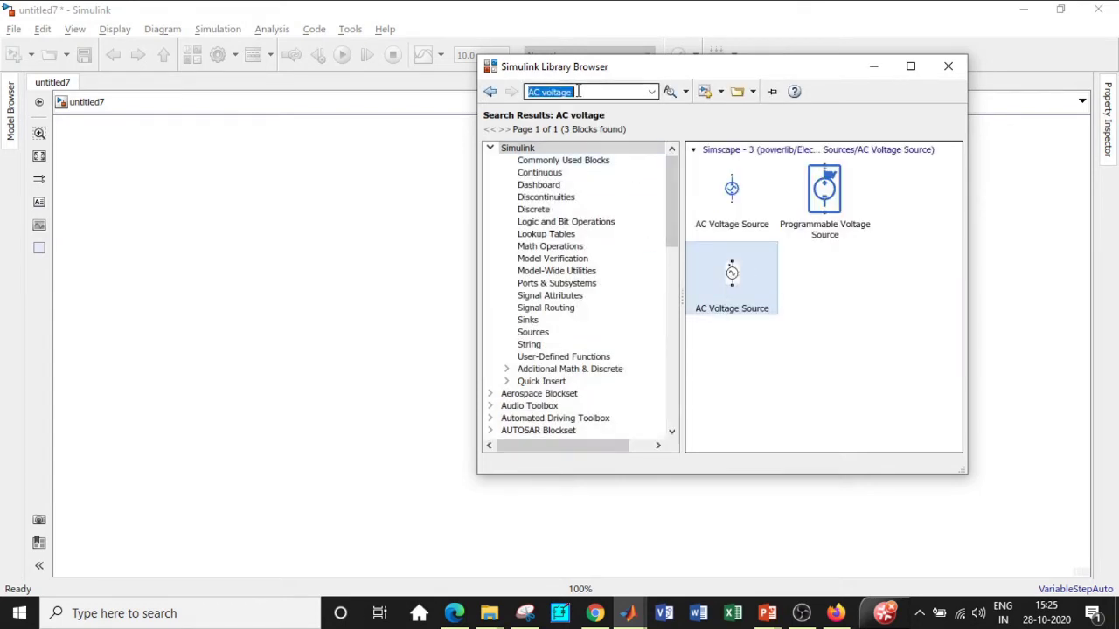
key(BackSpace)
text(u)
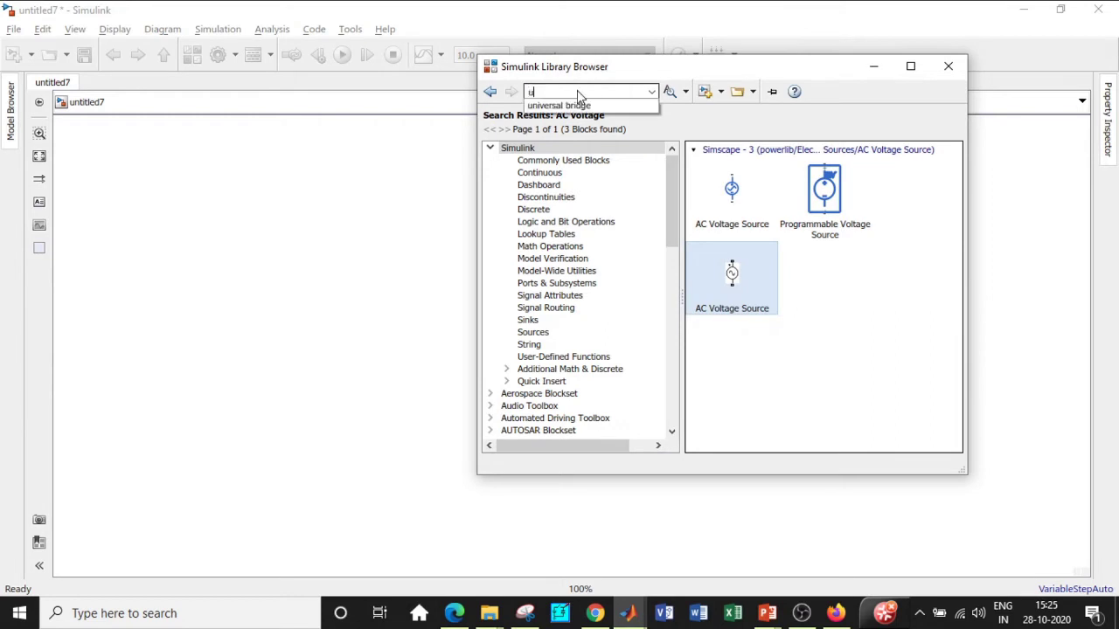
text(niver)
click(581, 105)
click(594, 92)
key(Return)
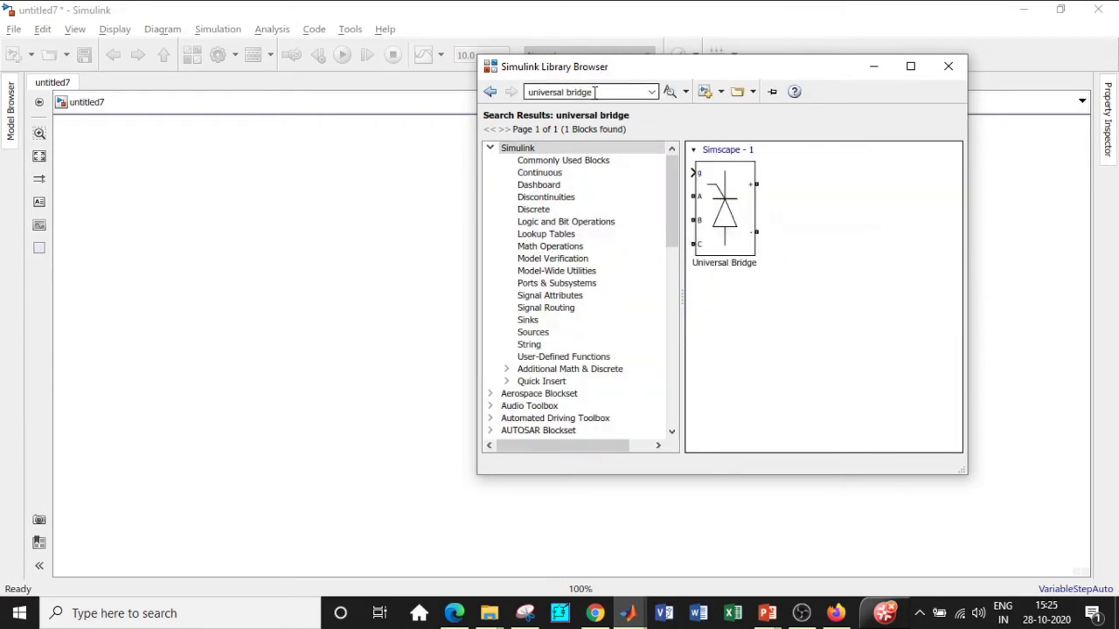
click(720, 203)
right_click(720, 203)
click(747, 212)
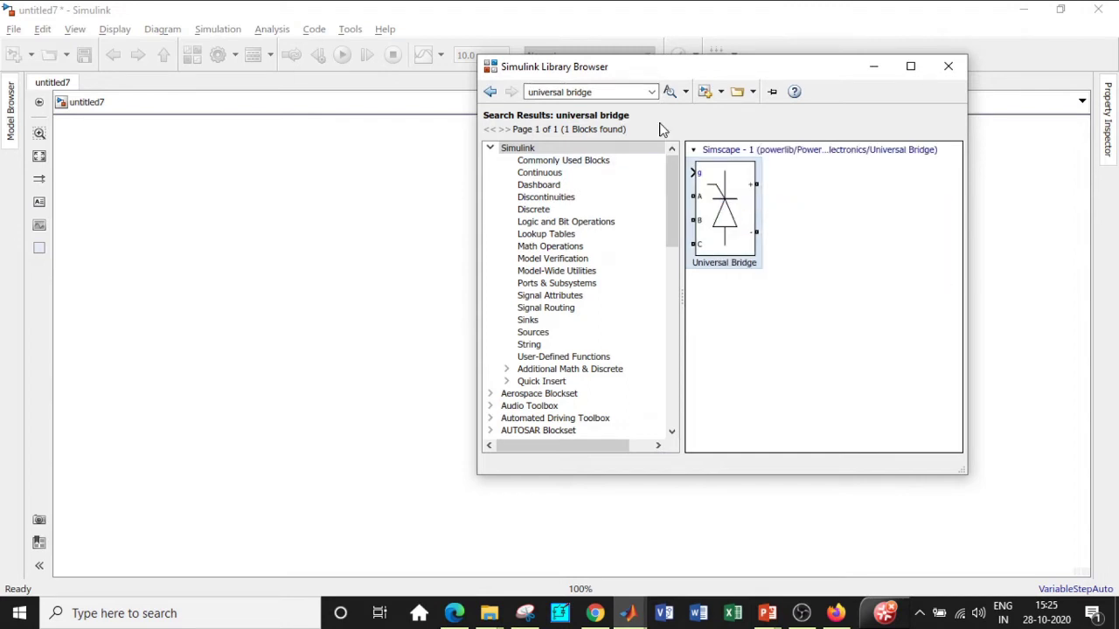
- Search the block library for series RLC and add the Simscape Series RLC Branch block to the model
click(603, 92)
text(ser)
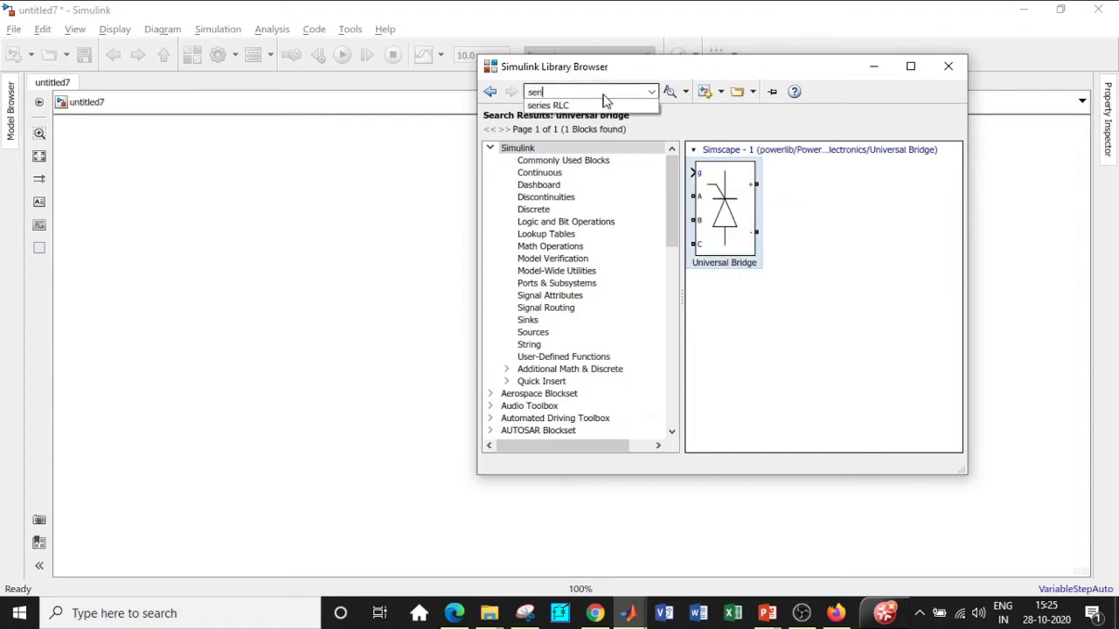
text(ies)
click(581, 105)
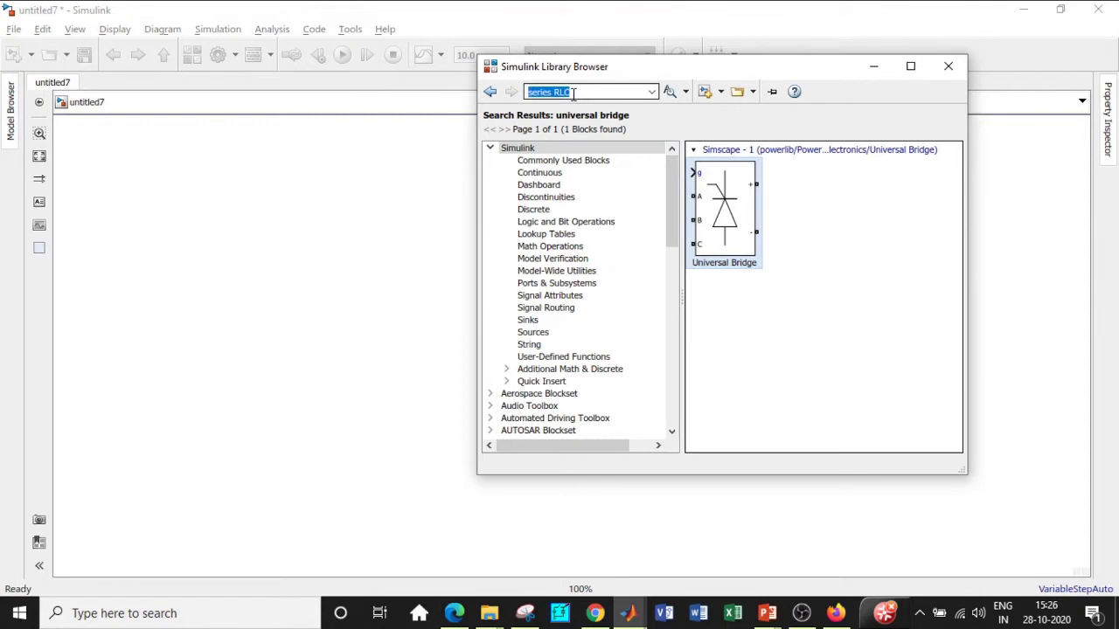
right_click(720, 272)
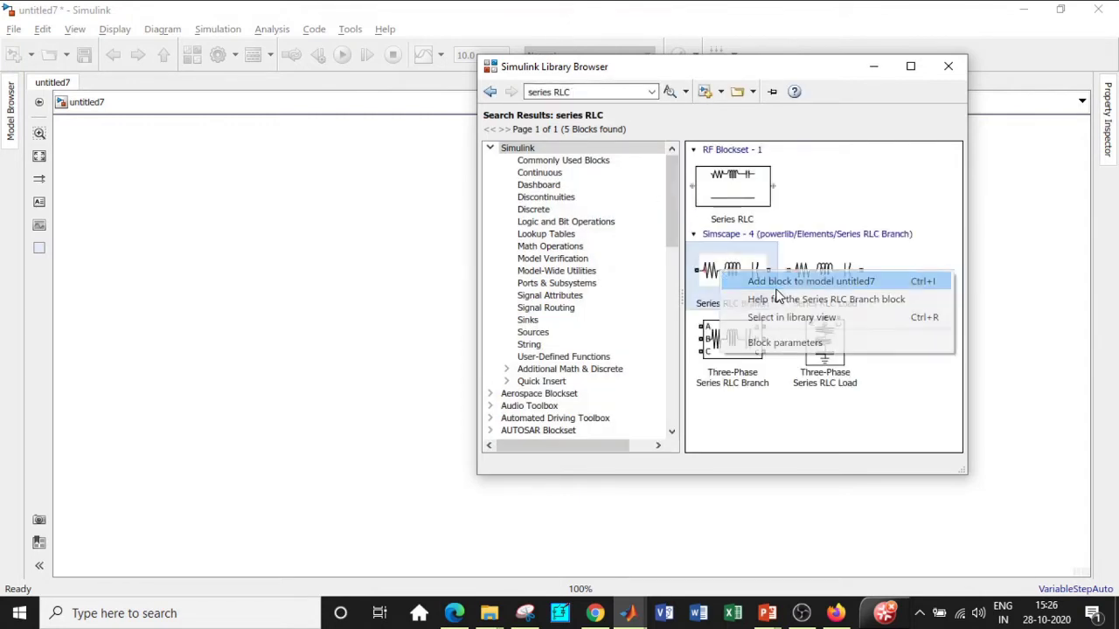
click(772, 282)
- Search the block library for scope and add the Scope block from Simulink's Commonly Used Blocks to the model
click(581, 92)
key(BackSpace)
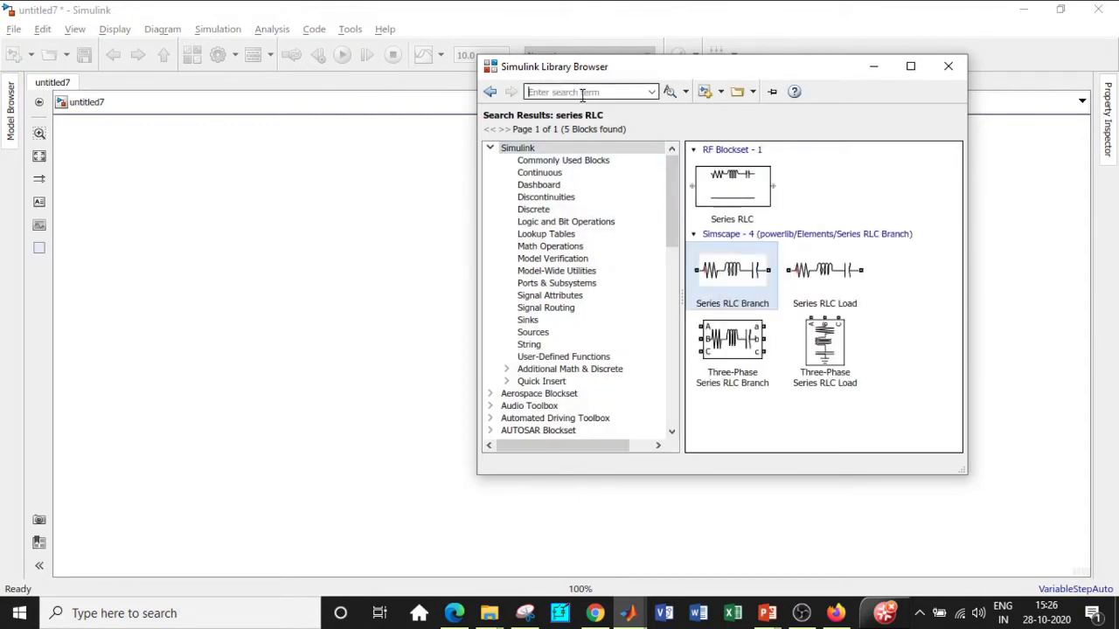
text(scope)
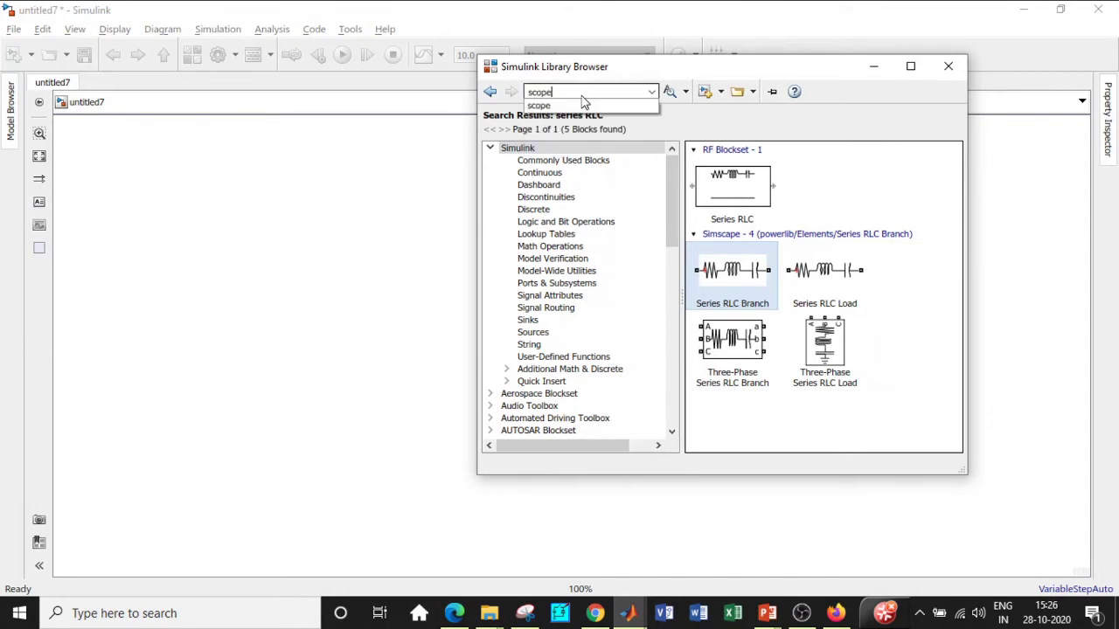
click(584, 105)
key(Return)
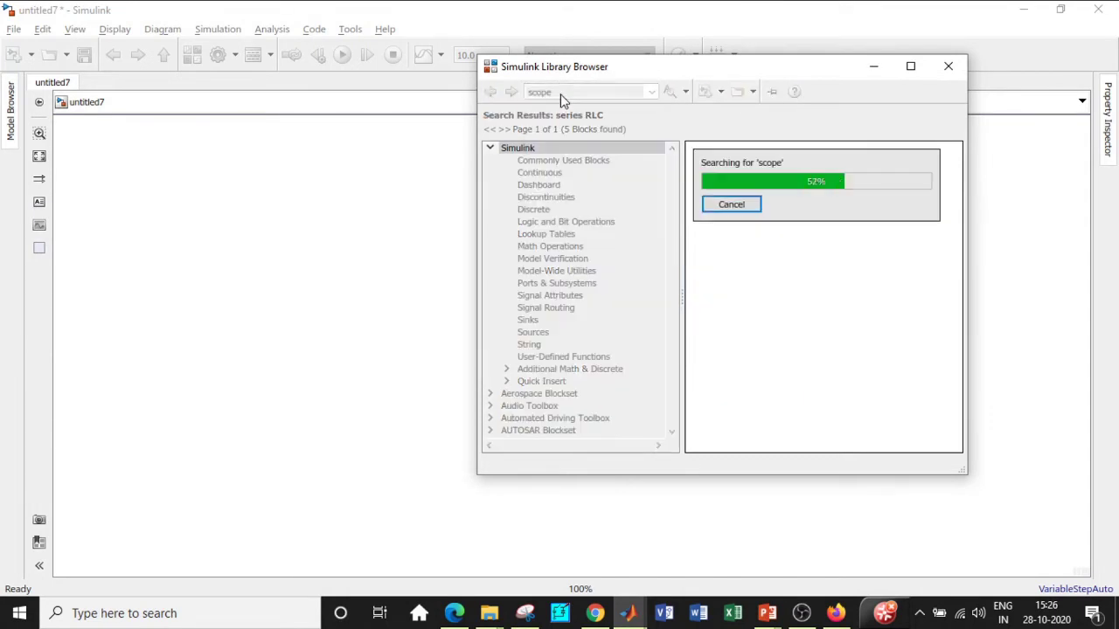
right_click(753, 180)
- Search the block library for ground and add the Simscape powerlib Elements Ground block to the model
click(553, 91)
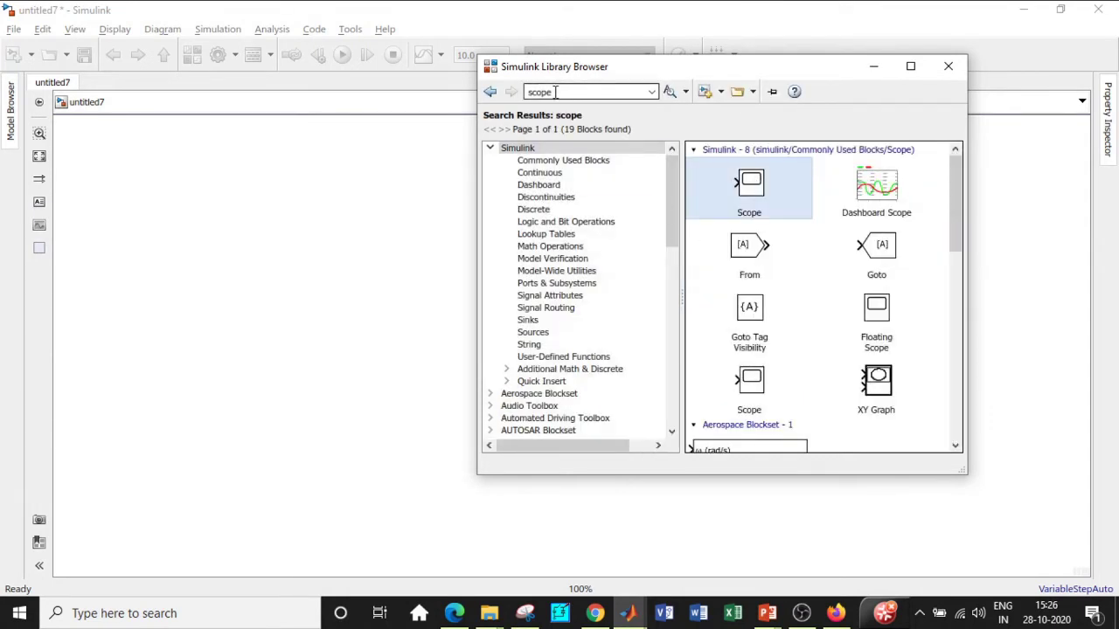
key(BackSpace)
text(ground)
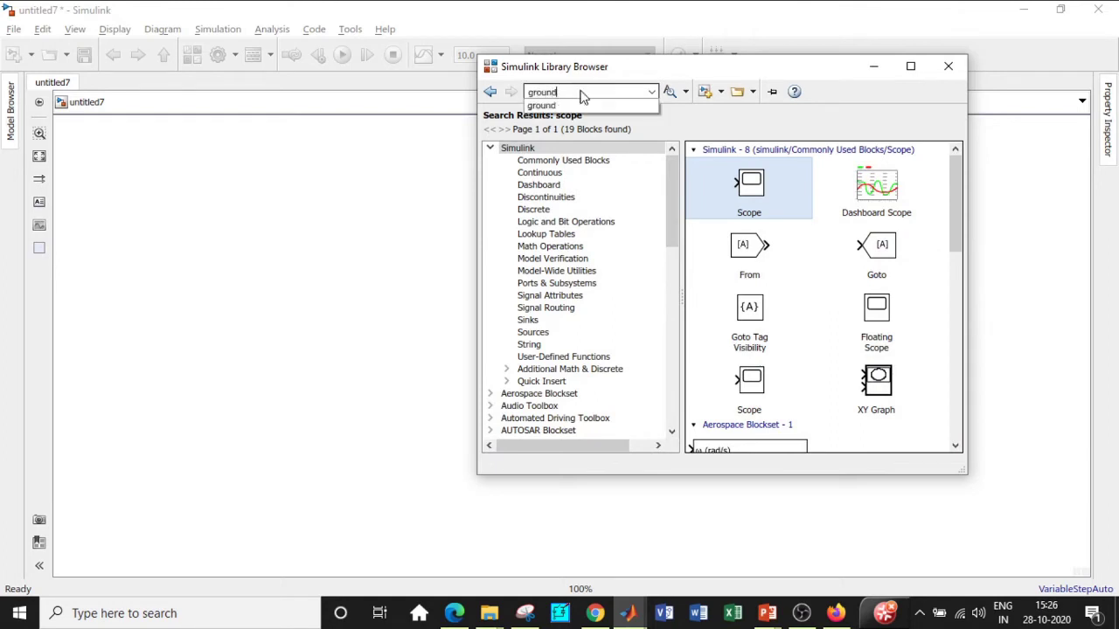
click(576, 91)
key(Return)
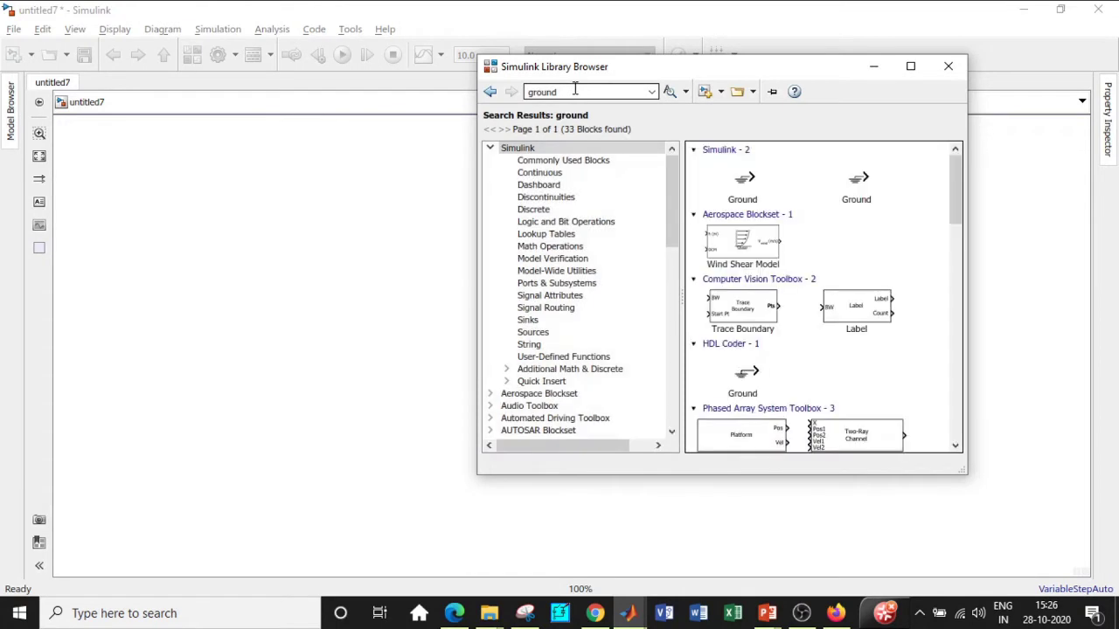
scroll(751, 312, down, 3)
scroll(752, 312, down, 15)
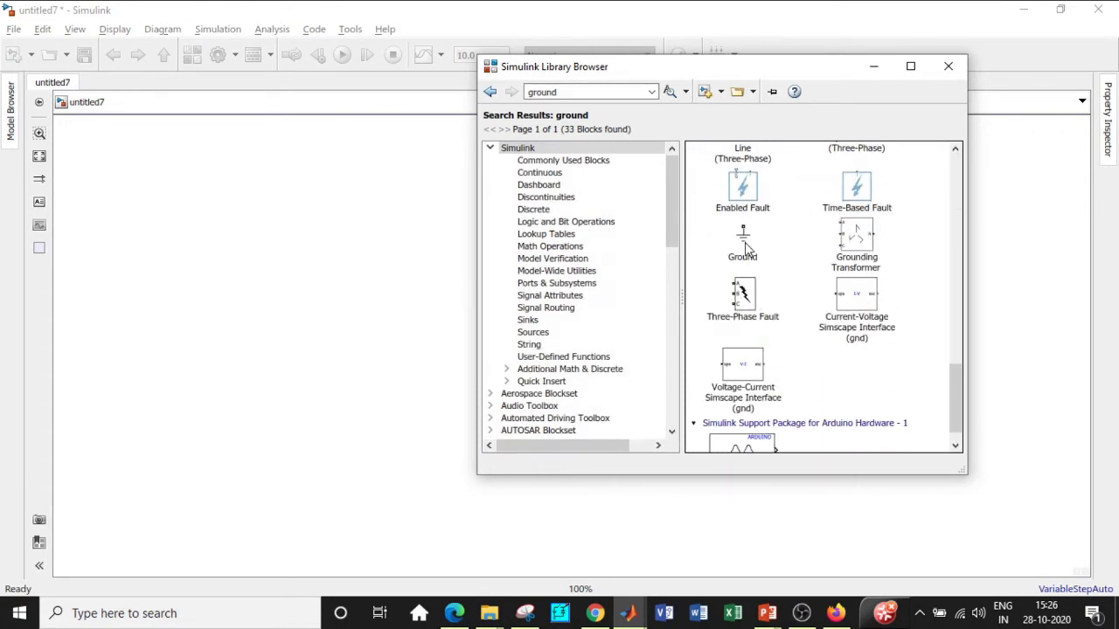
scroll(748, 262, up, 5)
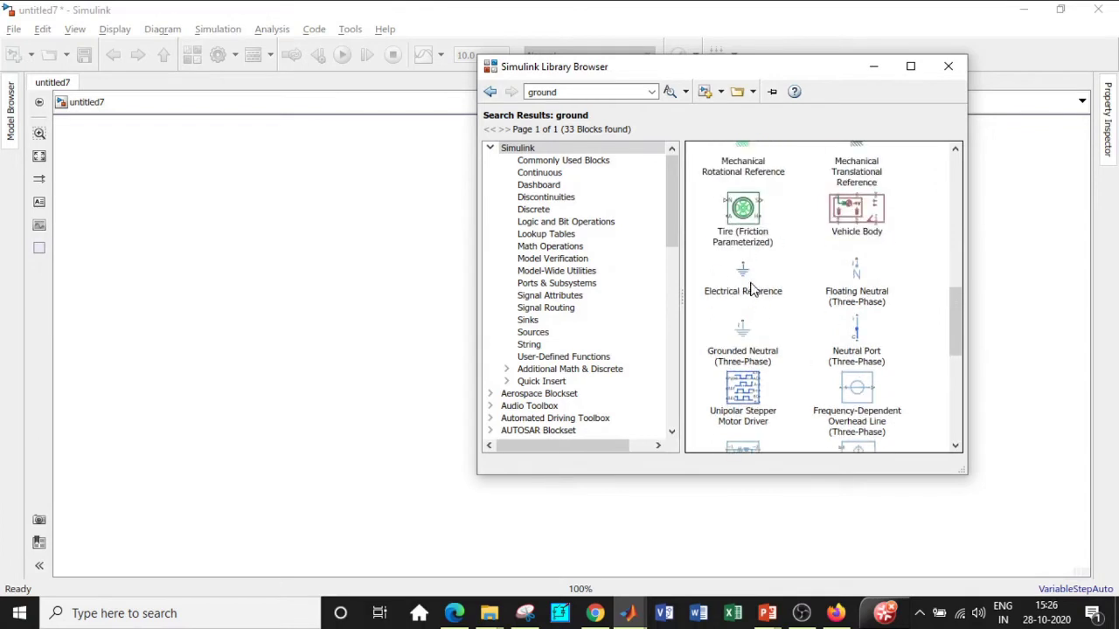
scroll(757, 308, down, 7)
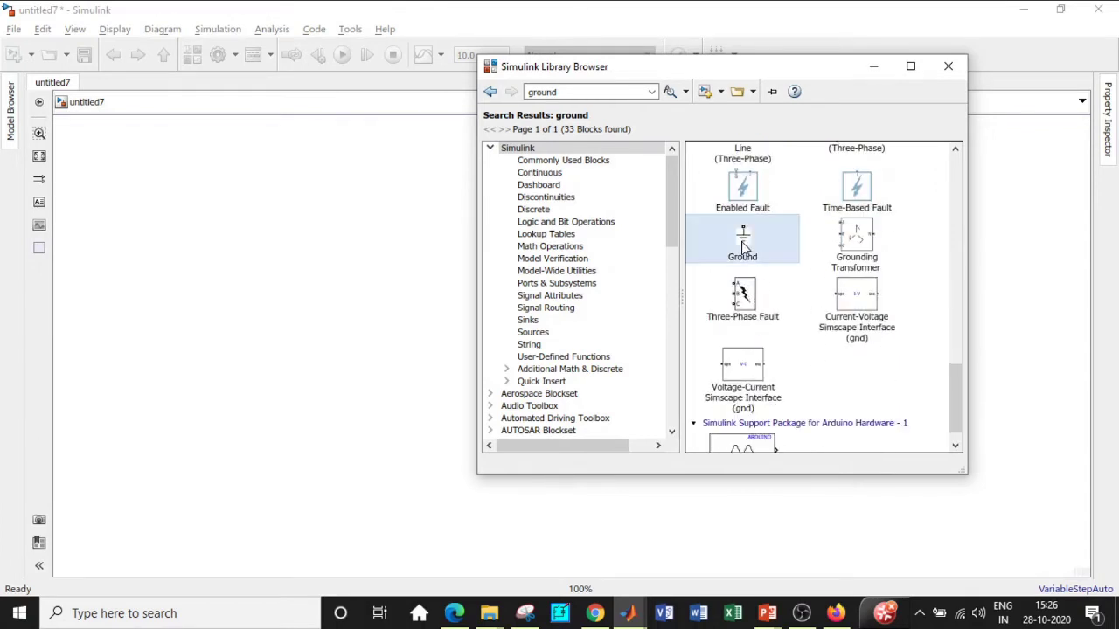
scroll(743, 253, up, 5)
scroll(746, 278, up, 3)
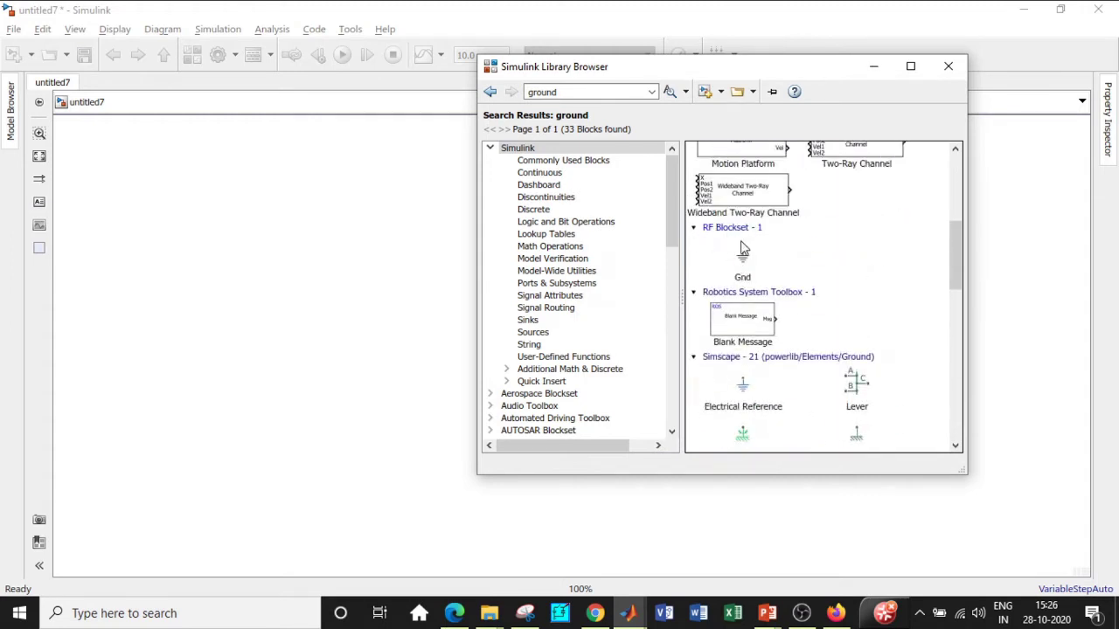
scroll(743, 254, down, 8)
right_click(755, 337)
key(Escape)
- Search the block library for mux and add the Mux block from Simulink's Commonly Used Blocks to the model
double_click(572, 92)
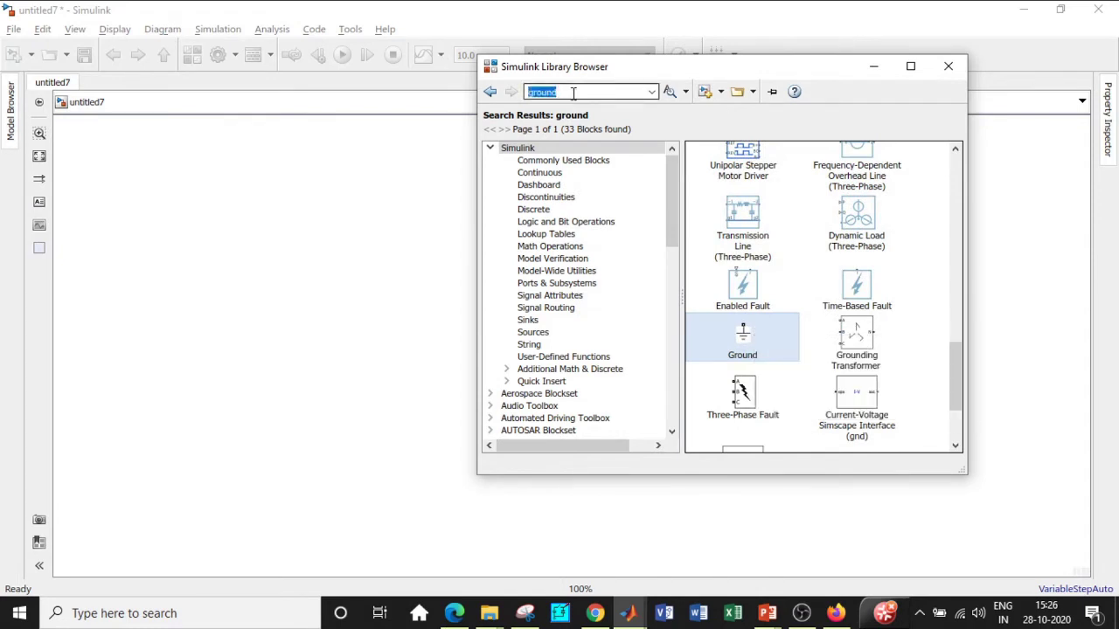
key(BackSpace)
text(mu)
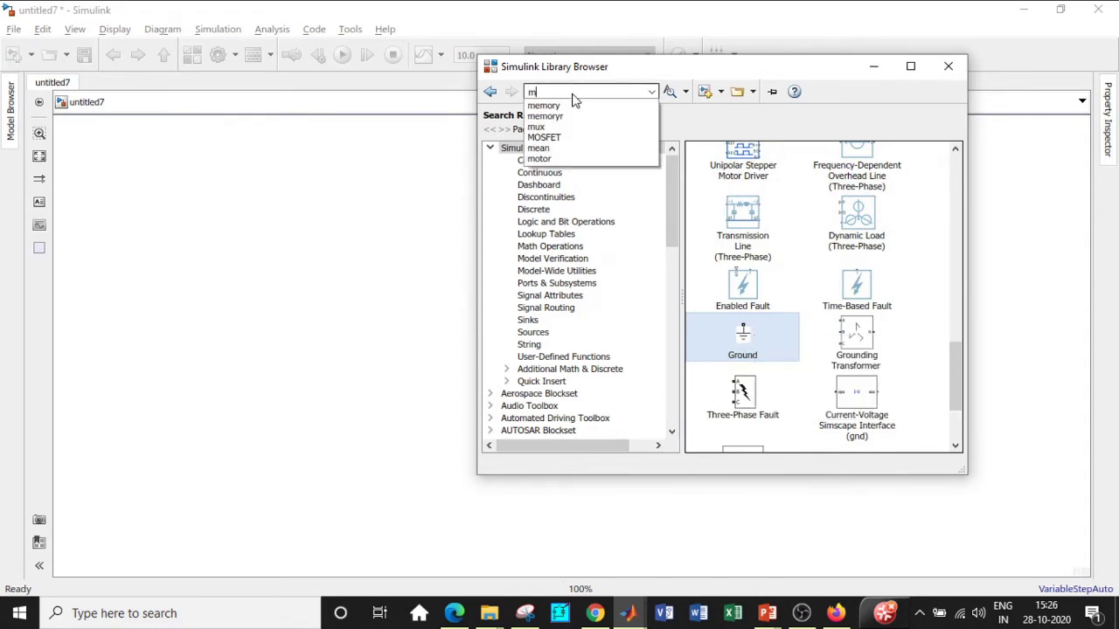
key(Return)
key(Return)
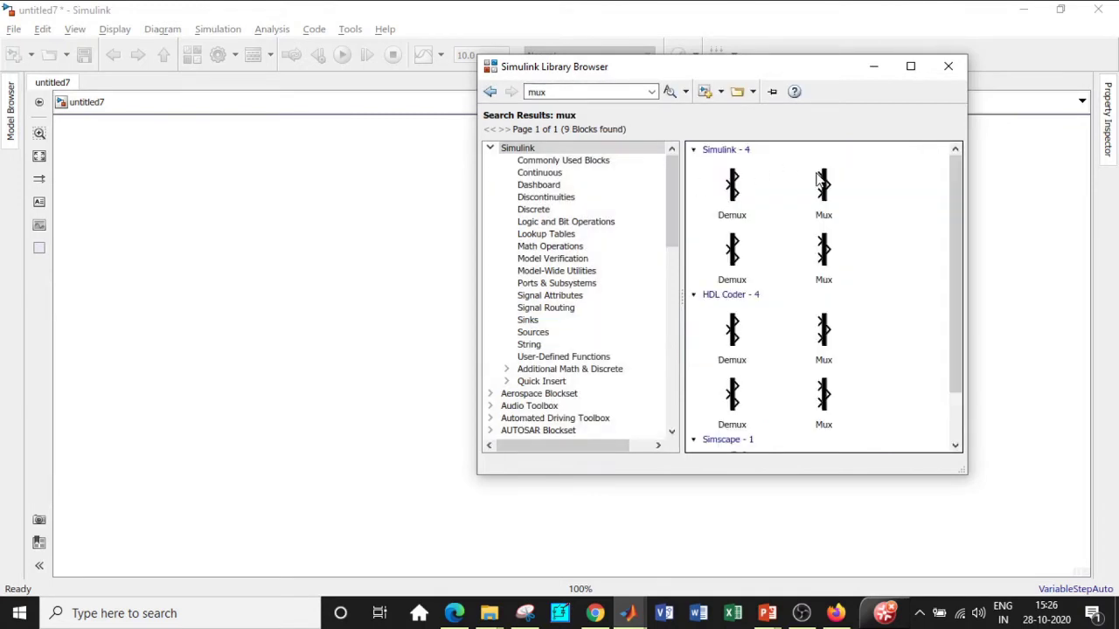
right_click(820, 180)
key(Escape)
- Search the block library for sawtooth and add the first Simscape Sawtooth Generator block to the model
double_click(568, 94)
key(BackSpace)
text(sa)
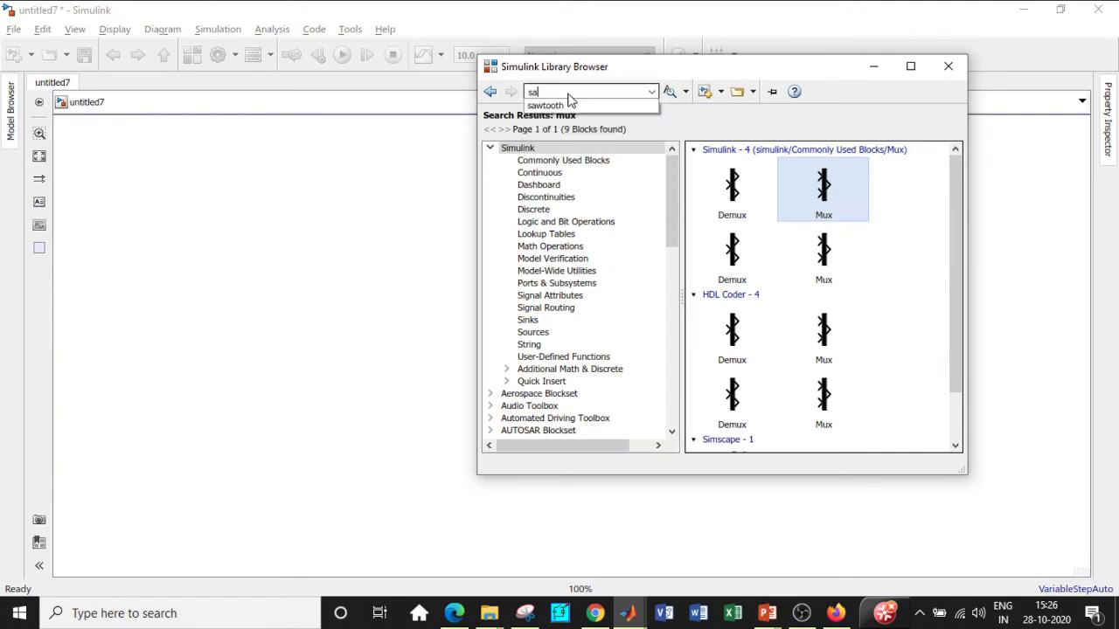
click(573, 107)
double_click(569, 91)
key(Return)
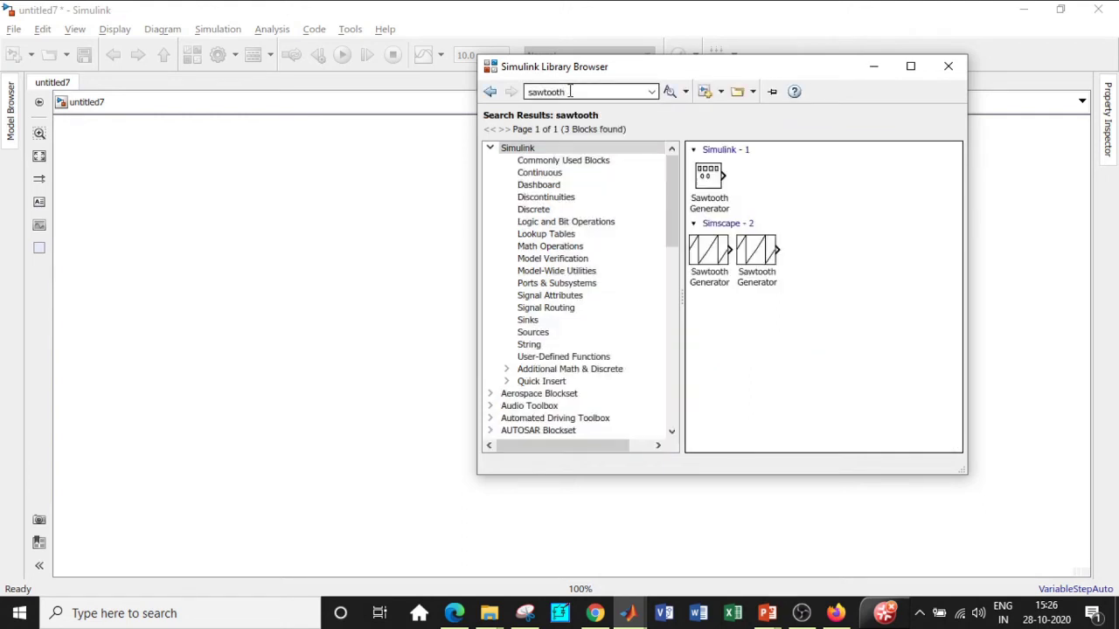
click(706, 253)
right_click(706, 254)
- Search the block library for relational operator and add the Relational Operator block from Simulink's Commonly Used Blocks to the model
click(642, 91)
double_click(567, 89)
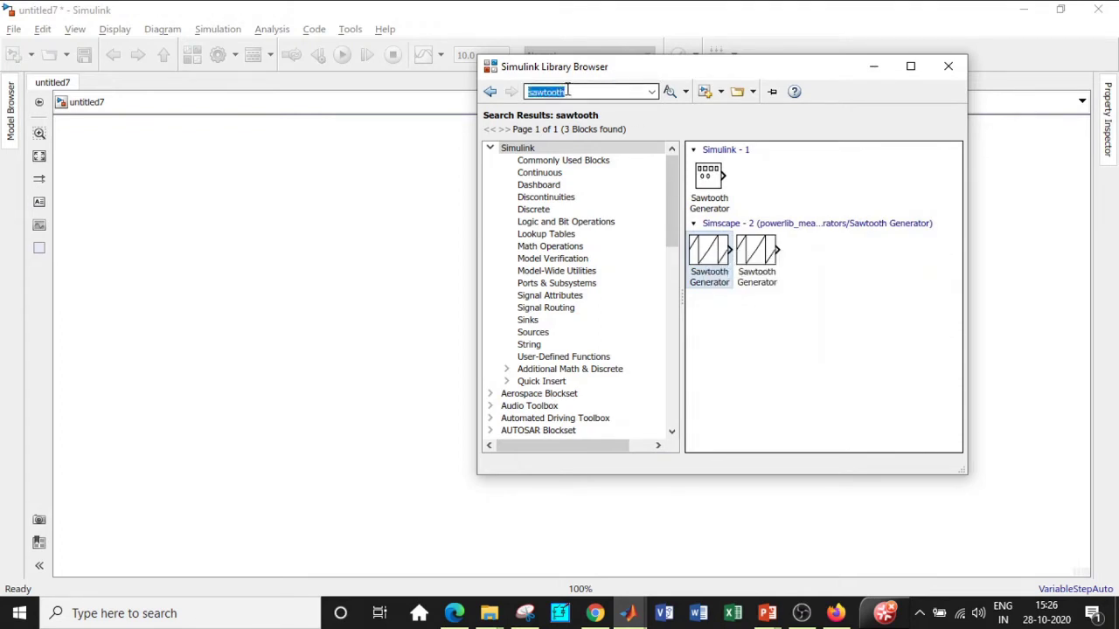
key(BackSpace)
text(rel)
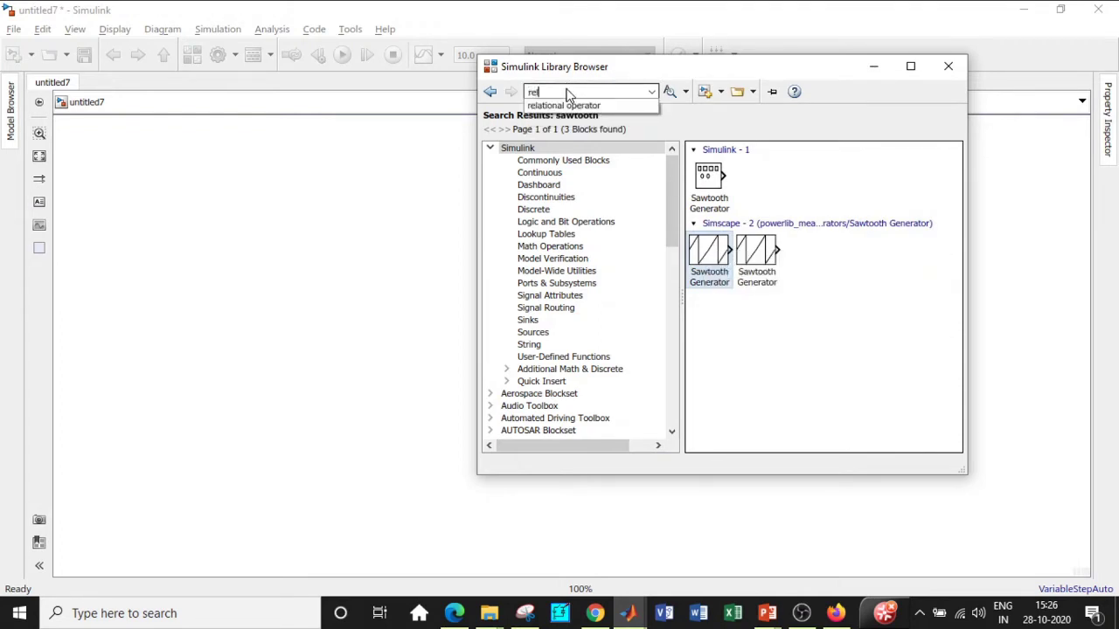
text(at)
click(568, 104)
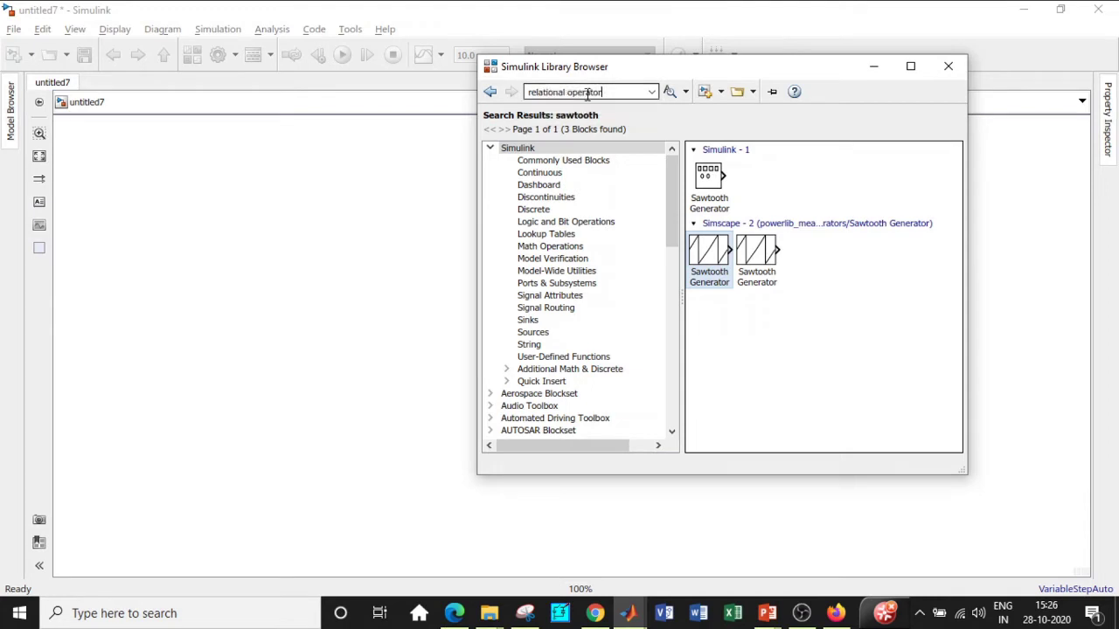
key(Return)
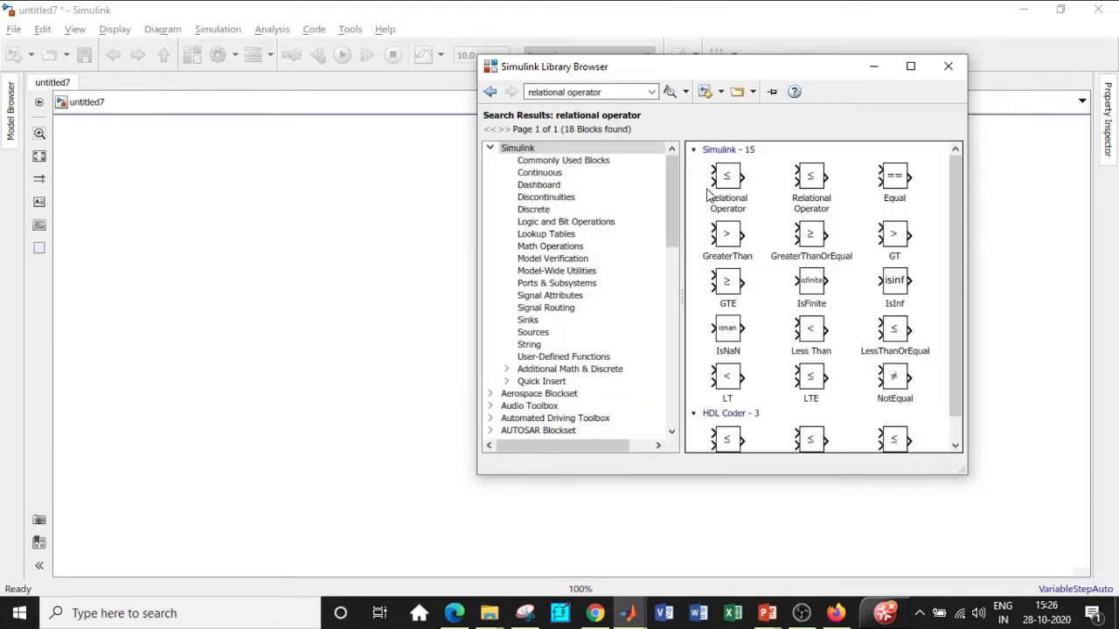
right_click(727, 184)
click(717, 144)
click(610, 92)
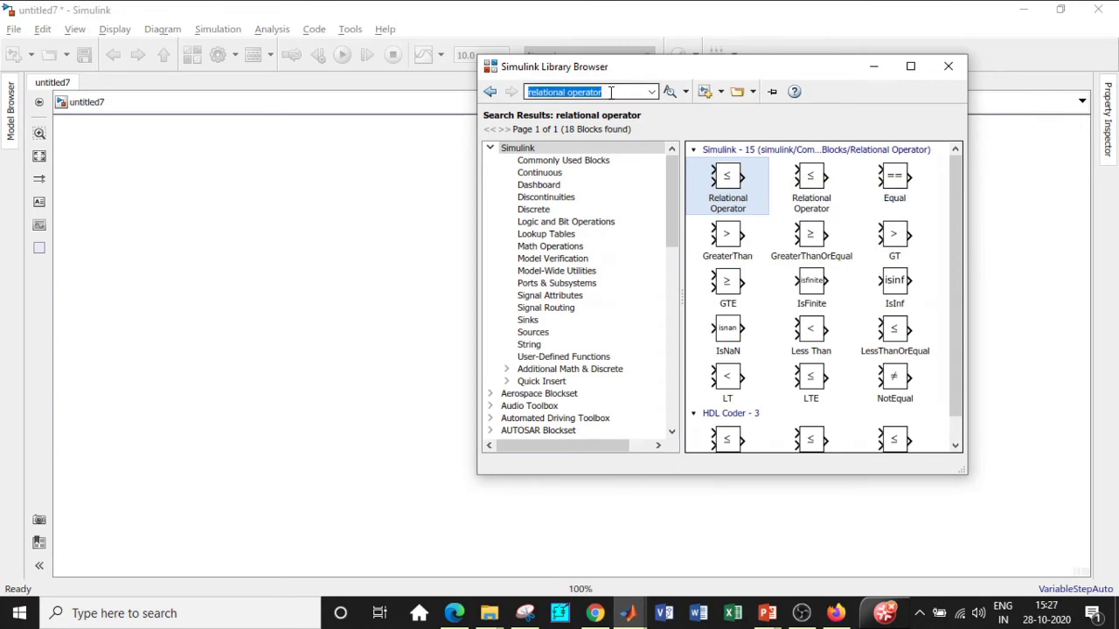
click(874, 67)
- Spread the stacked blocks across the canvas, with powergui and the AC source left of the bridge and the RLC branch and Scope right
drag(572, 352, 552, 472)
drag(569, 347, 489, 448)
drag(573, 348, 789, 317)
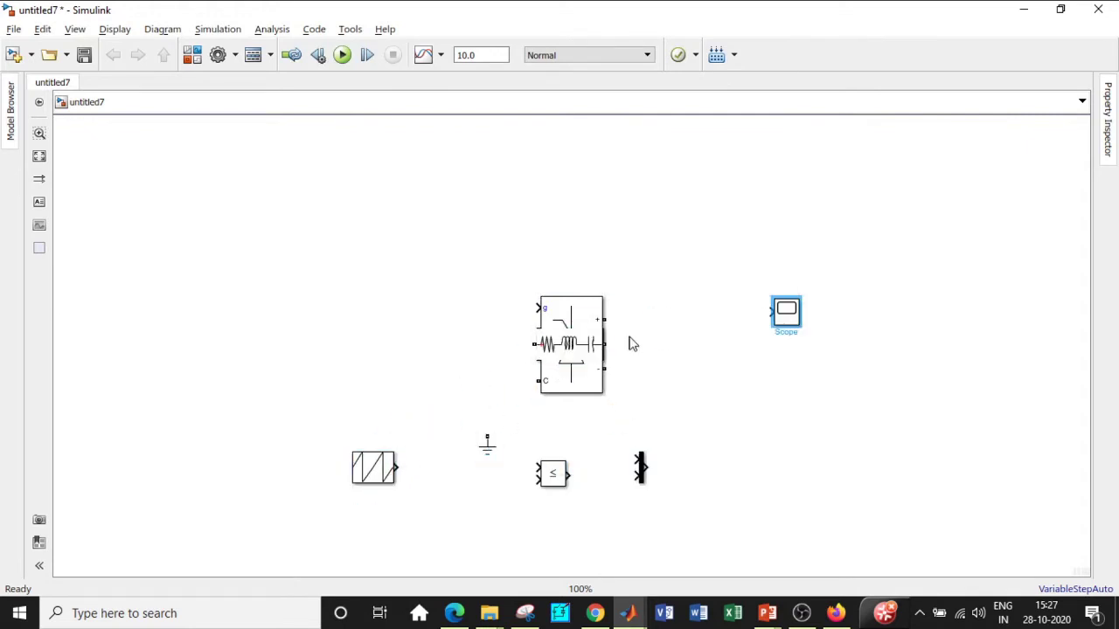
drag(584, 323, 563, 232)
drag(584, 354, 747, 222)
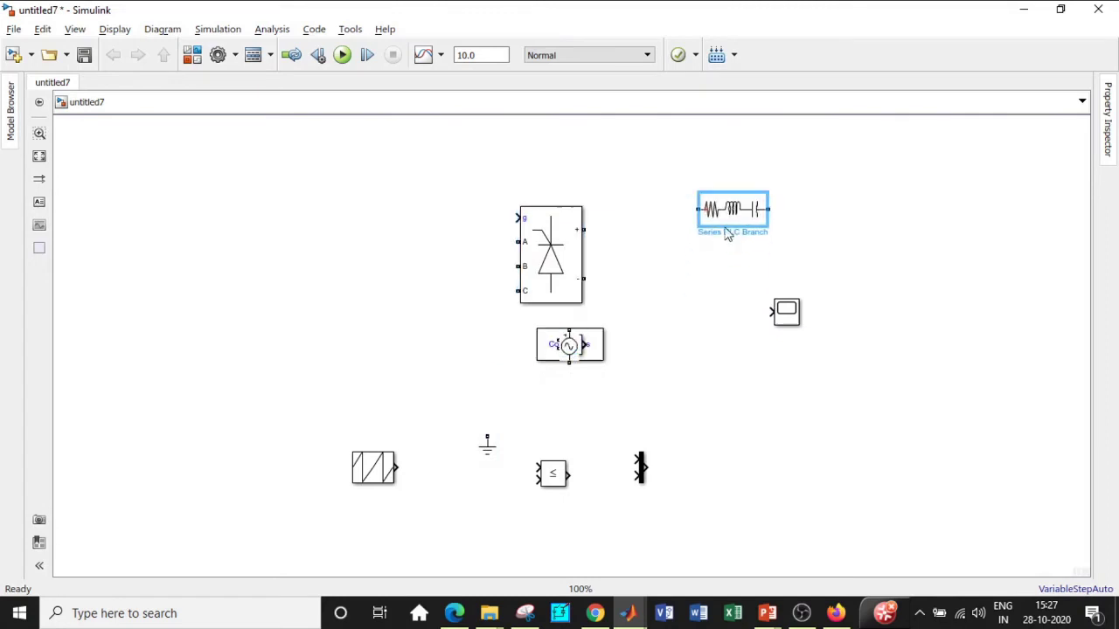
drag(573, 349, 232, 156)
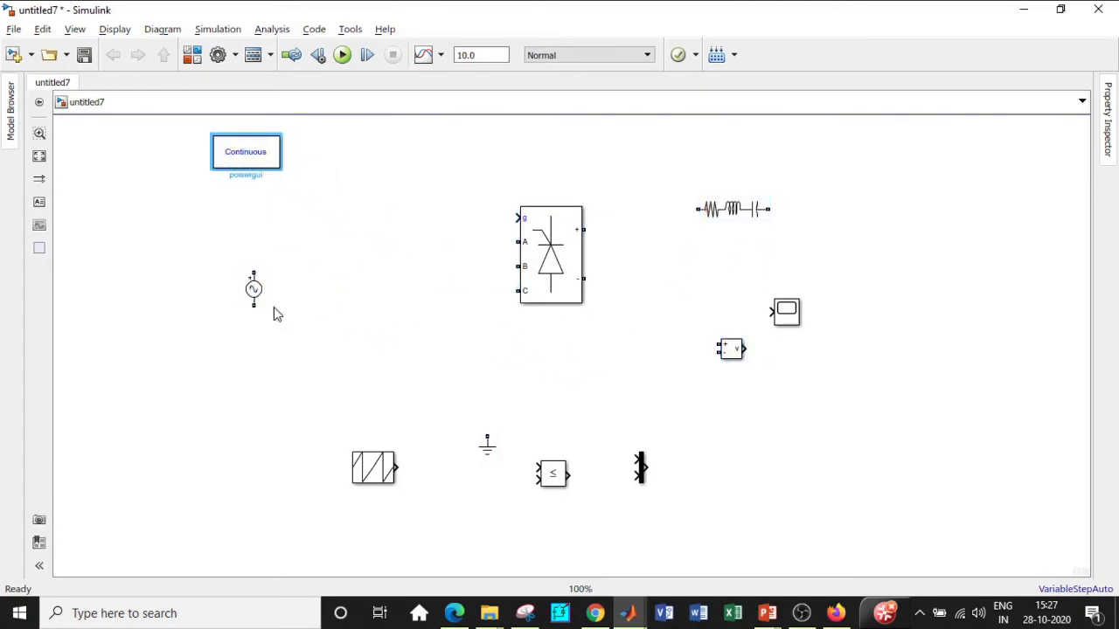
drag(263, 294, 247, 274)
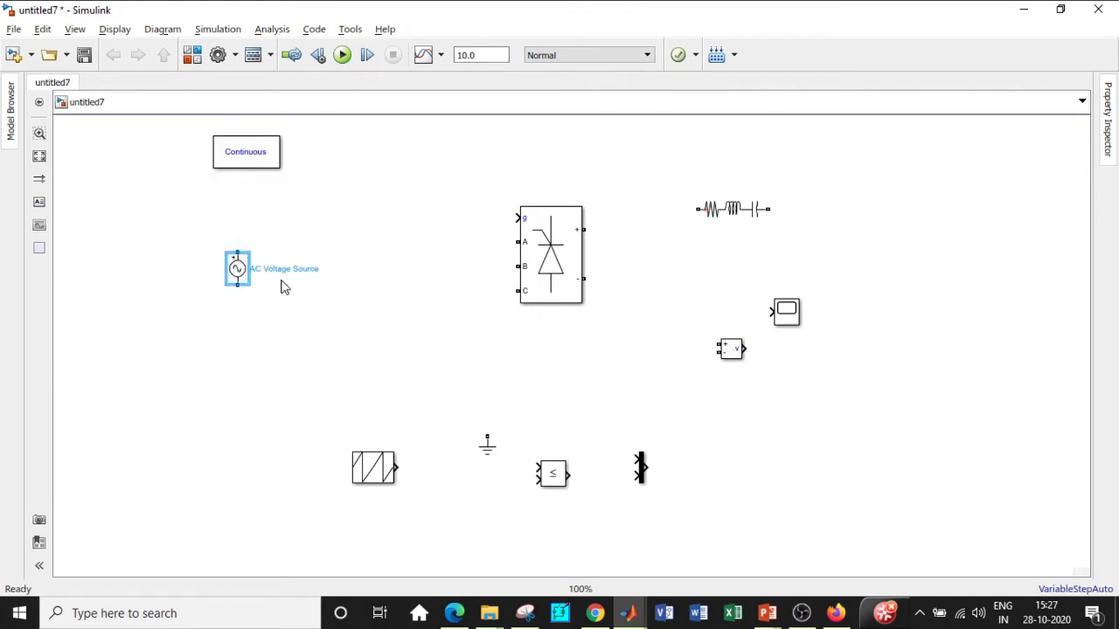
- Set the AC Voltage Source's peak amplitude to 325.15 V and its frequency to 50 Hz
double_click(236, 271)
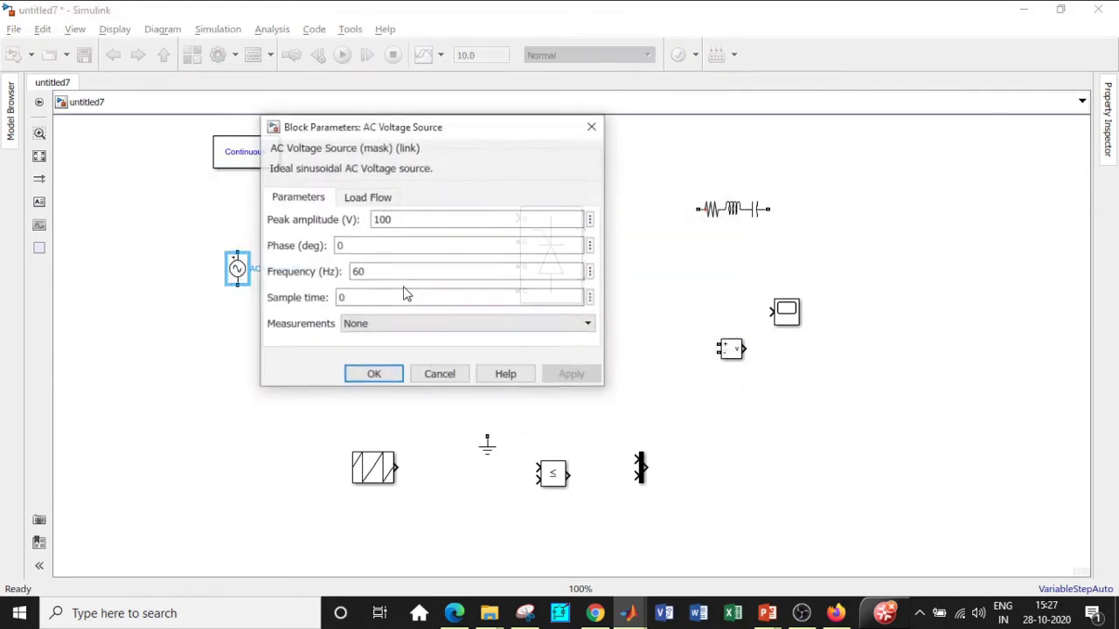
double_click(404, 219)
text(325.15)
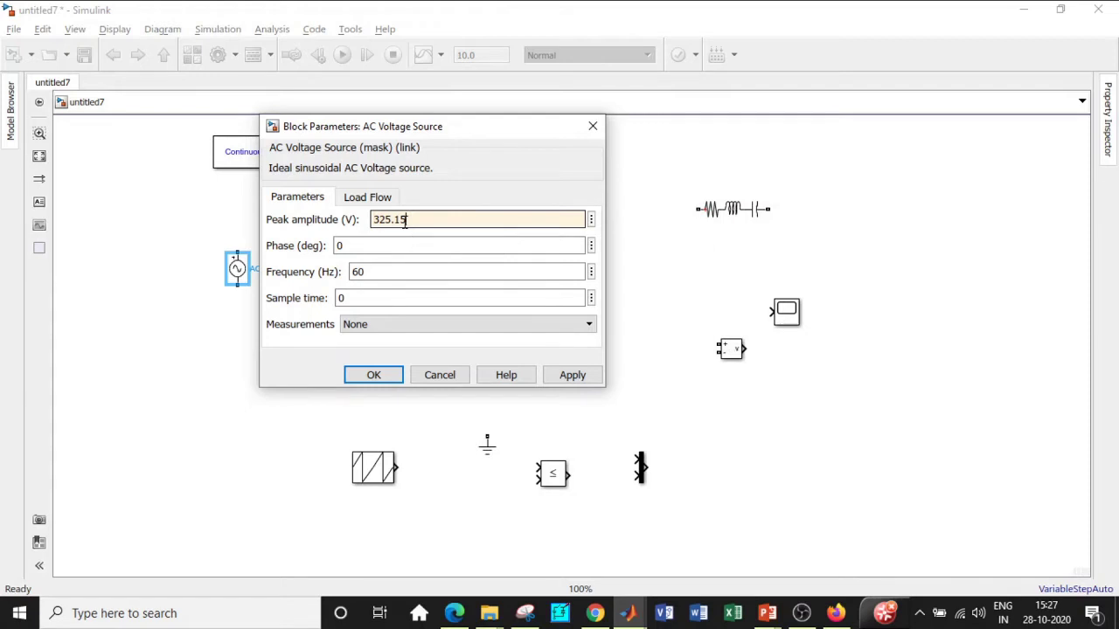
double_click(382, 266)
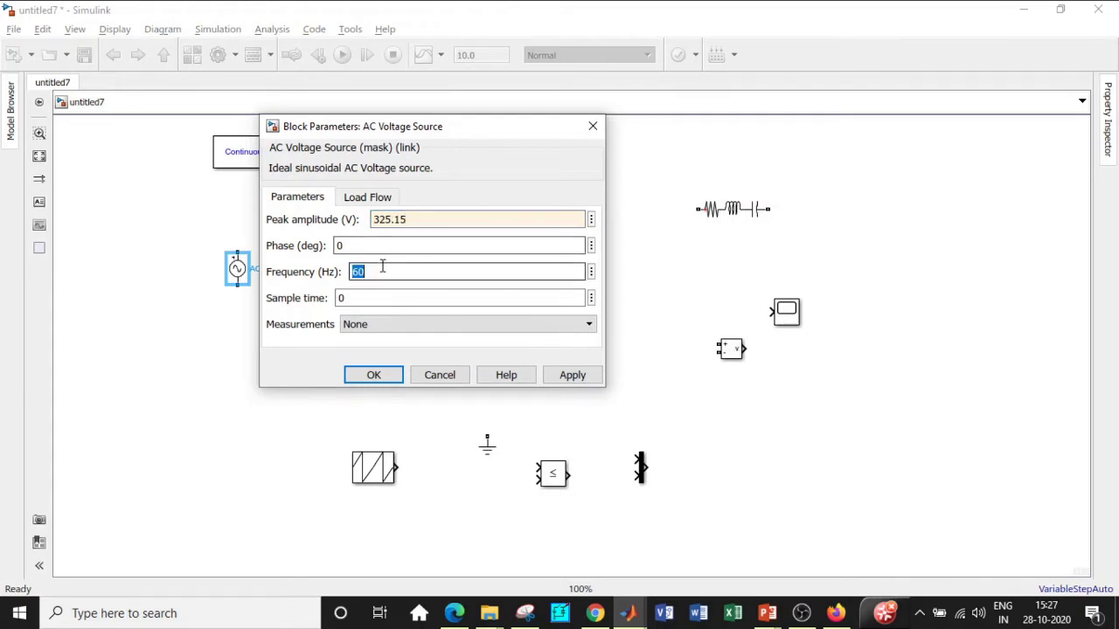
text(5)
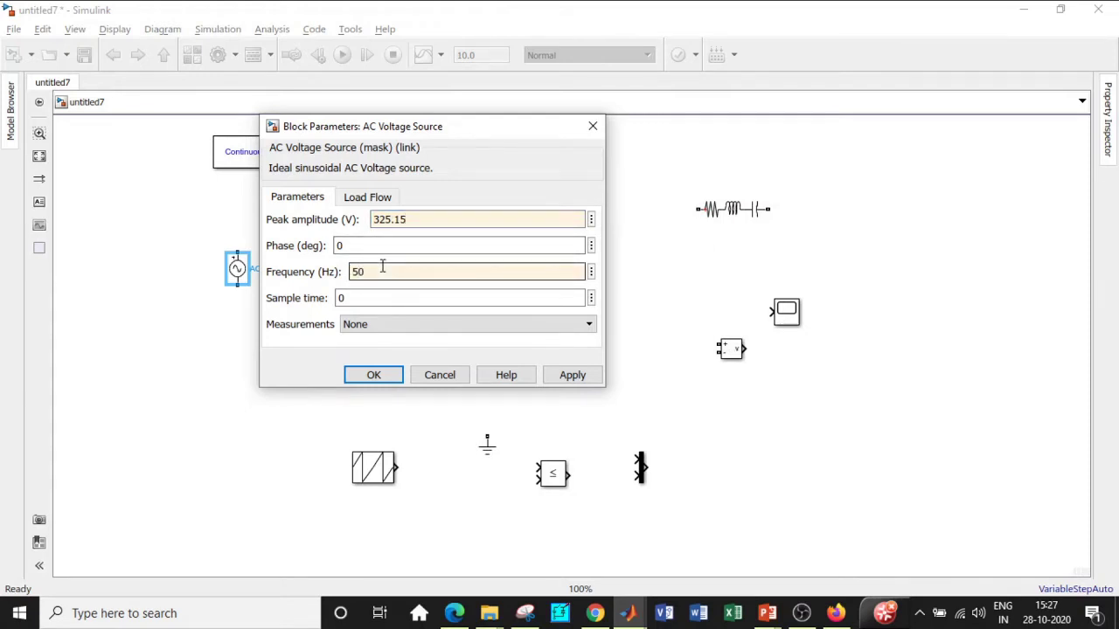
click(376, 375)
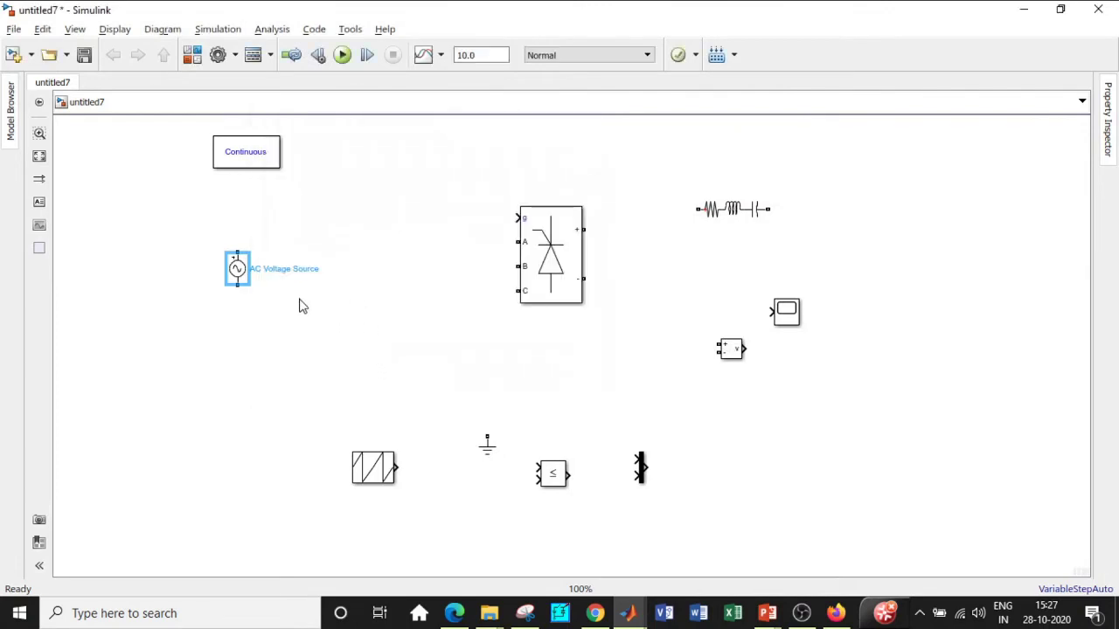
- Duplicate the AC voltage source twice and join the lower terminals of all three sources at a common node
mouse_move(236, 272)
mouse_down()
mouse_move(199, 260)
mouse_move(217, 268)
mouse_move(236, 315)
mouse_move(250, 320)
mouse_move(224, 280)
mouse_move(277, 332)
mouse_move(278, 350)
mouse_up()
mouse_move(200, 273)
mouse_down()
mouse_move(200, 309)
mouse_move(278, 362)
mouse_up()
drag(232, 325, 233, 380)
- Connect the positive terminals of the three AC sources to inputs A, B and C of the universal bridge
click(199, 243)
drag(199, 242, 517, 241)
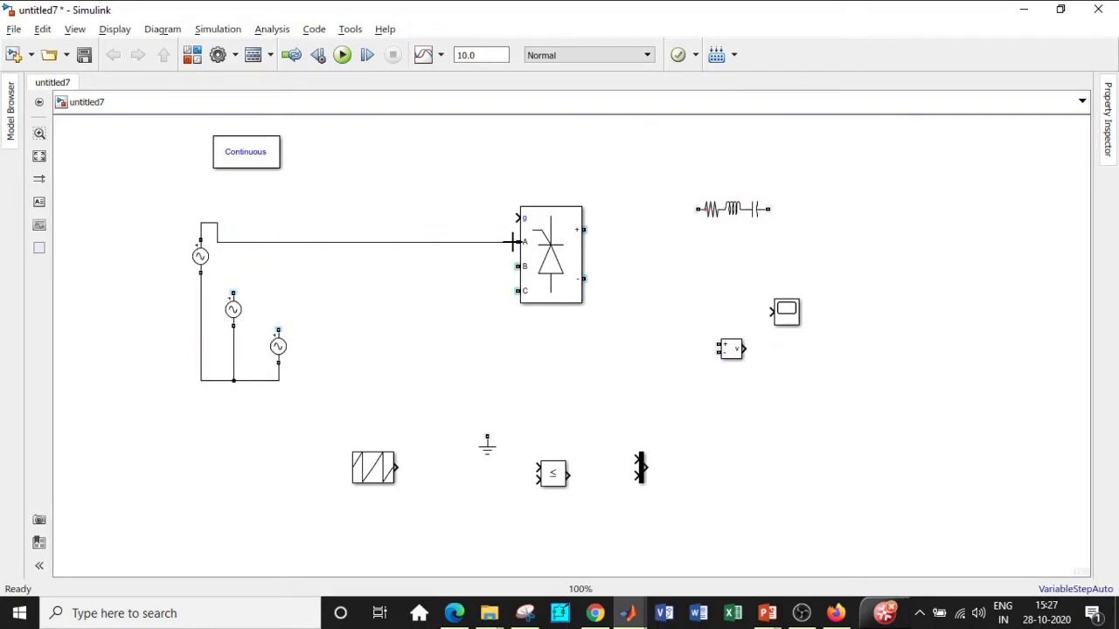
click(233, 295)
mouse_move(233, 295)
mouse_down()
mouse_move(394, 254)
mouse_move(517, 266)
mouse_up()
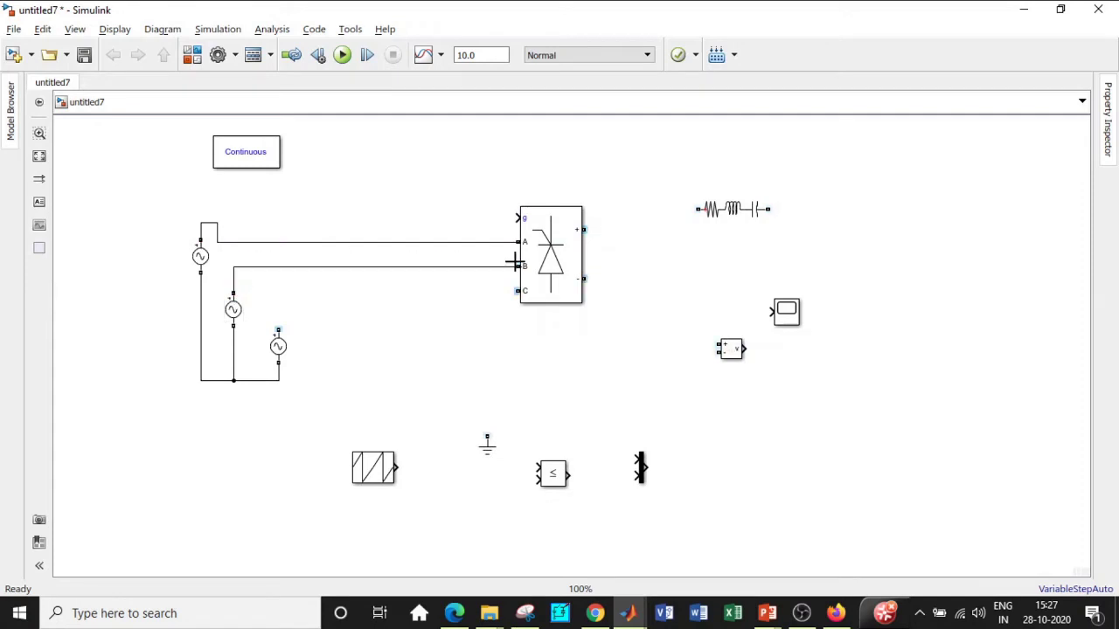
mouse_move(278, 330)
mouse_down()
mouse_move(372, 296)
mouse_move(518, 290)
mouse_up()
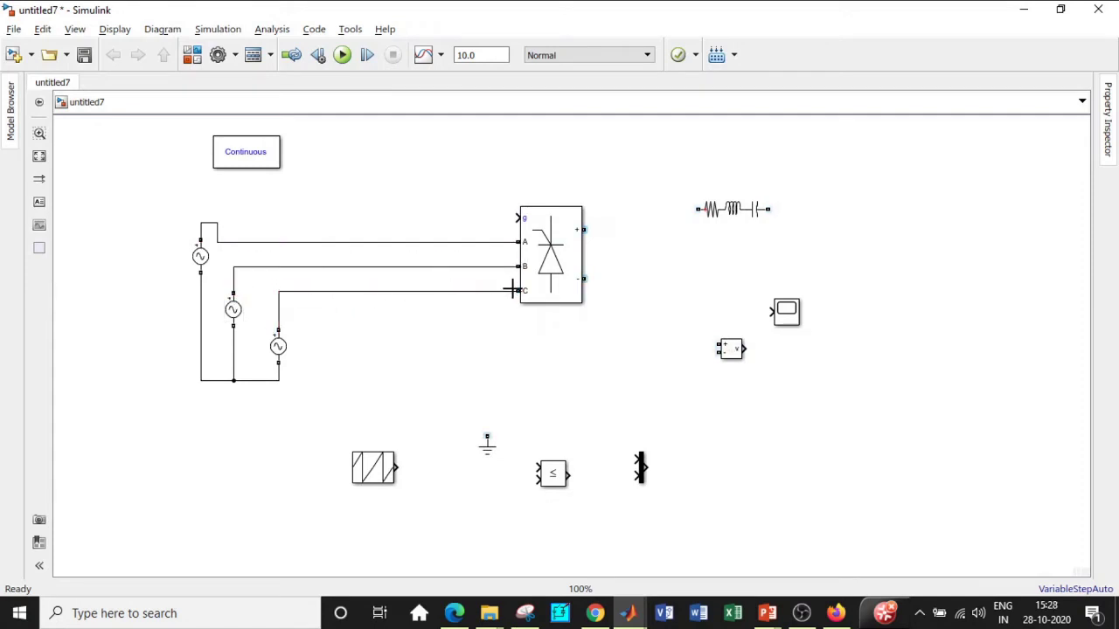
- Set the phase of the AC source feeding bridge input B to -120 degrees
click(232, 311)
double_click(232, 310)
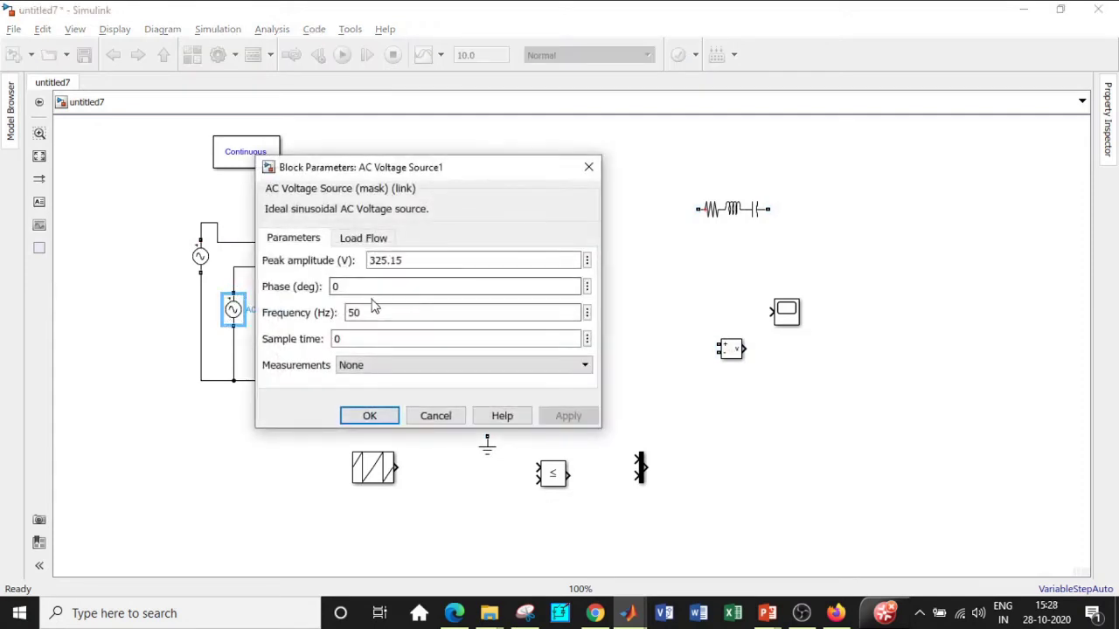
double_click(356, 288)
text(-)
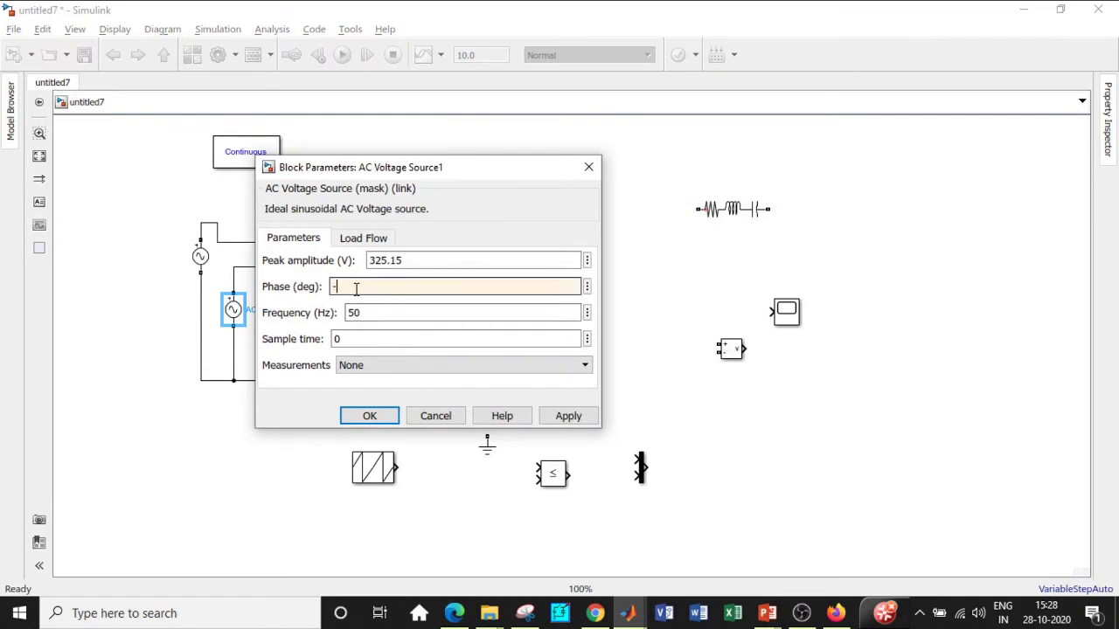
text(120)
click(370, 416)
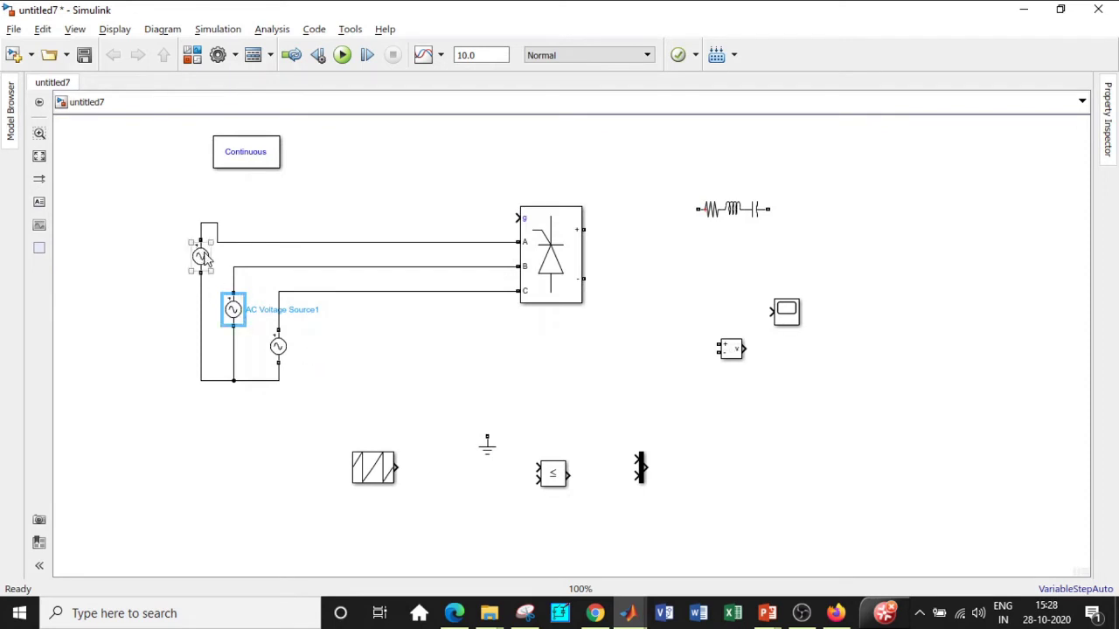
- Set the phase of the AC source feeding bridge input C to -240 degrees
double_click(278, 346)
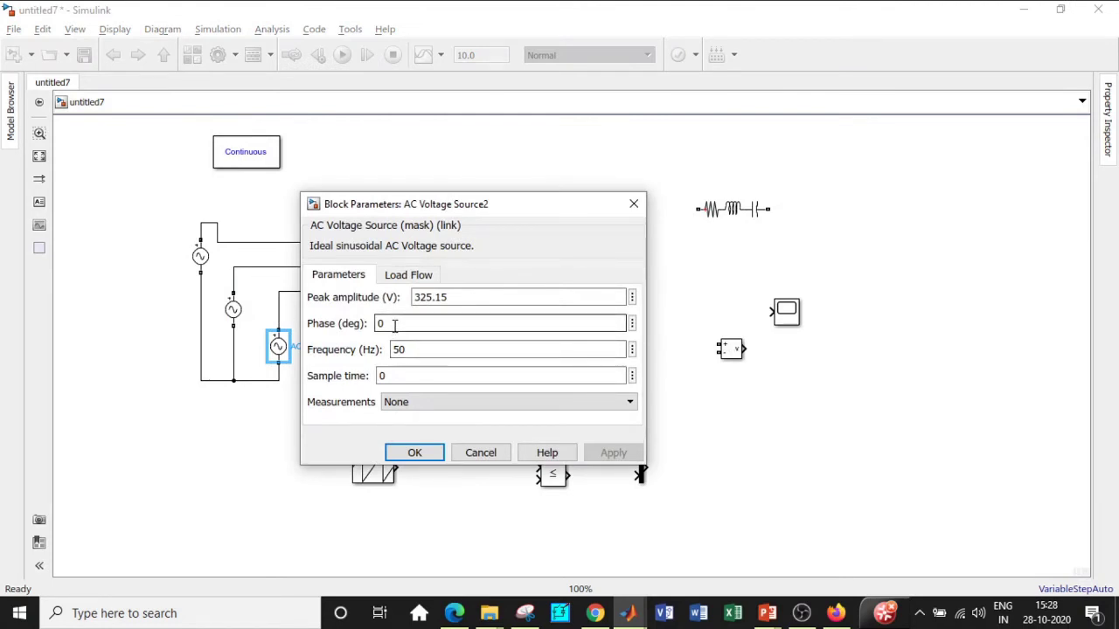
text(-24)
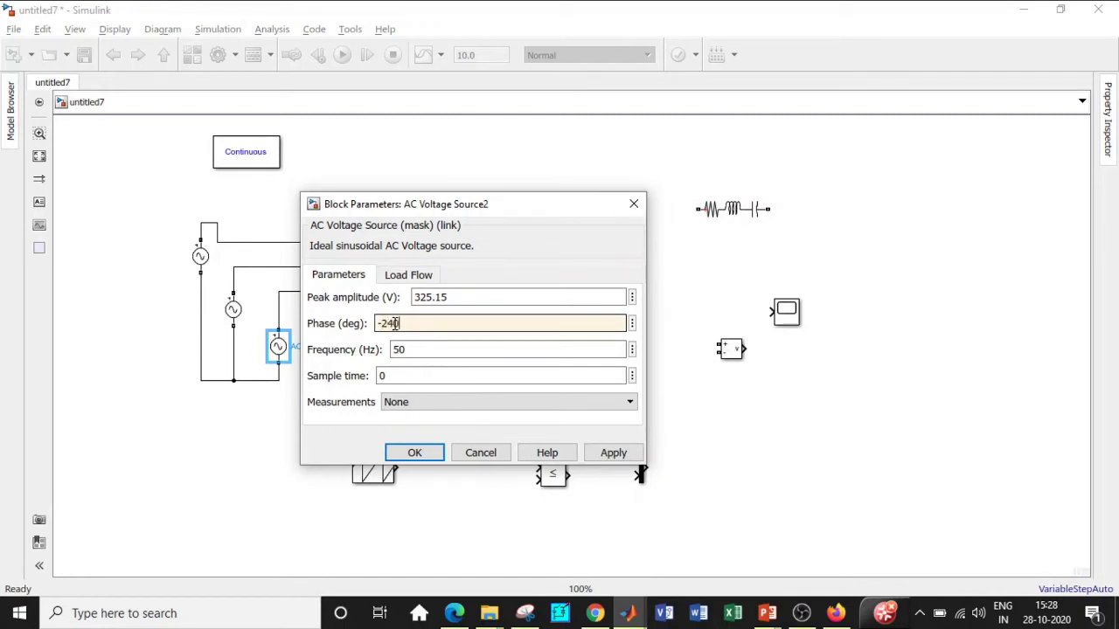
click(420, 453)
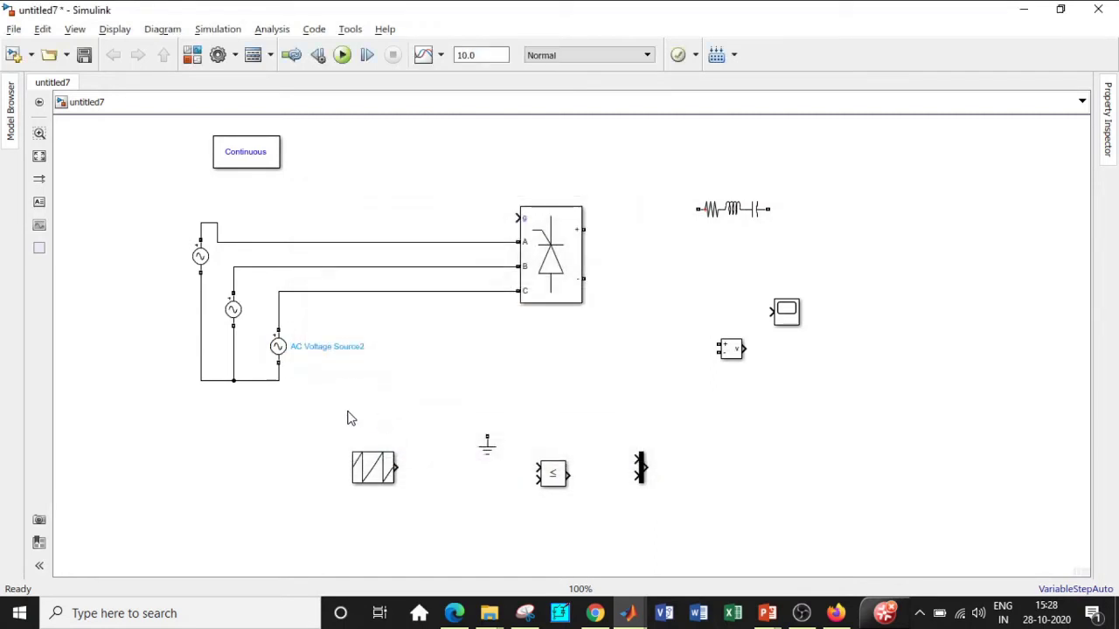
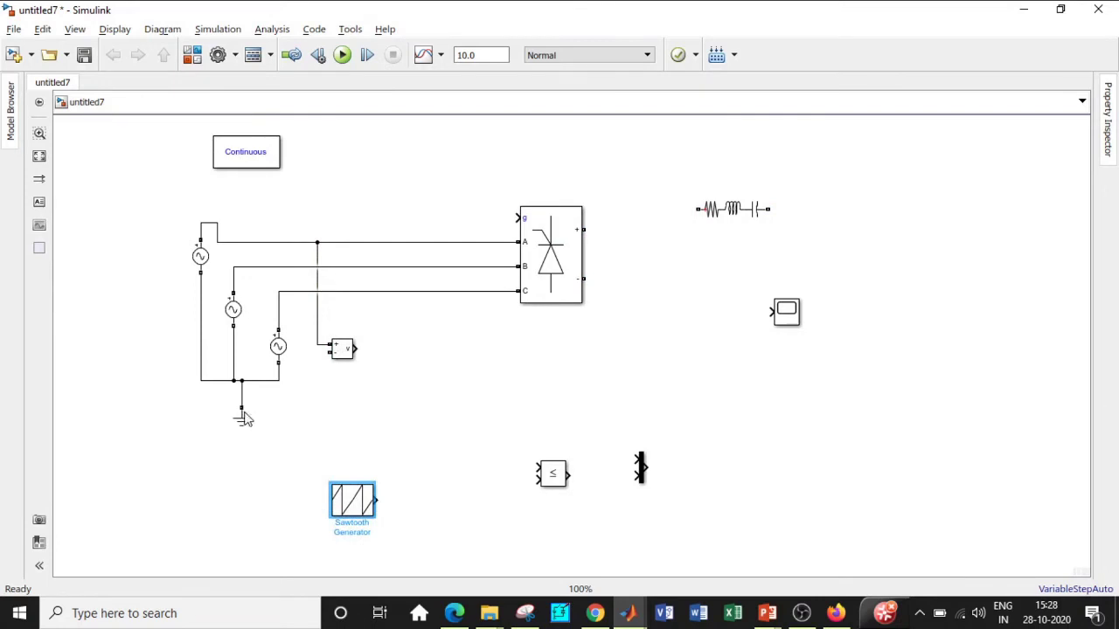
- Duplicate the Ground block and connect the copy to the negative terminal of the Voltage Measurement block
click(242, 419)
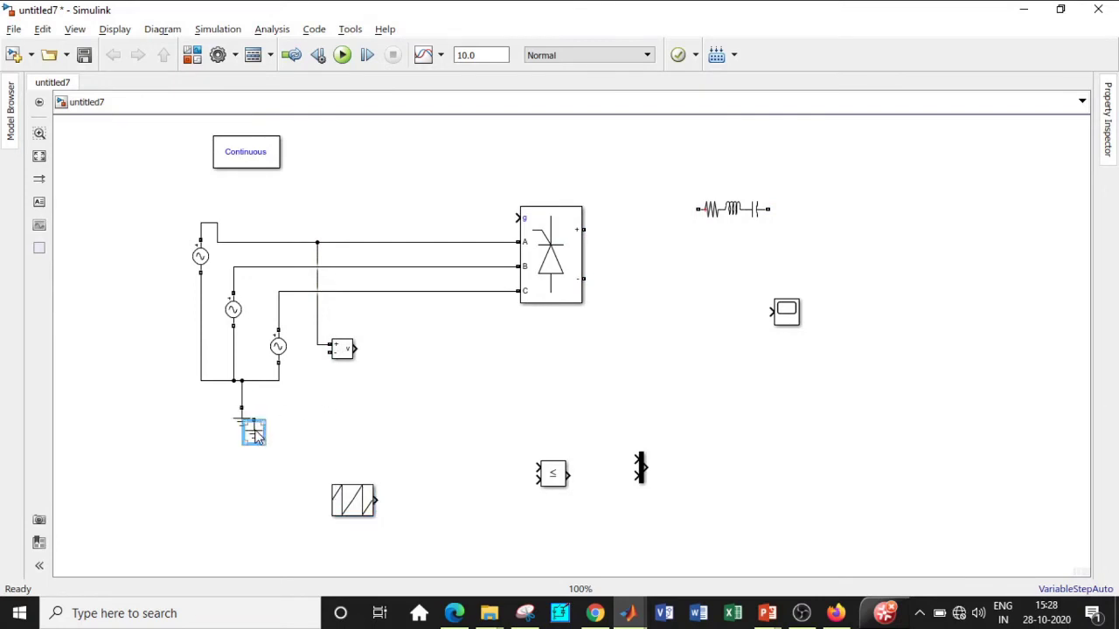
drag(243, 420, 314, 369)
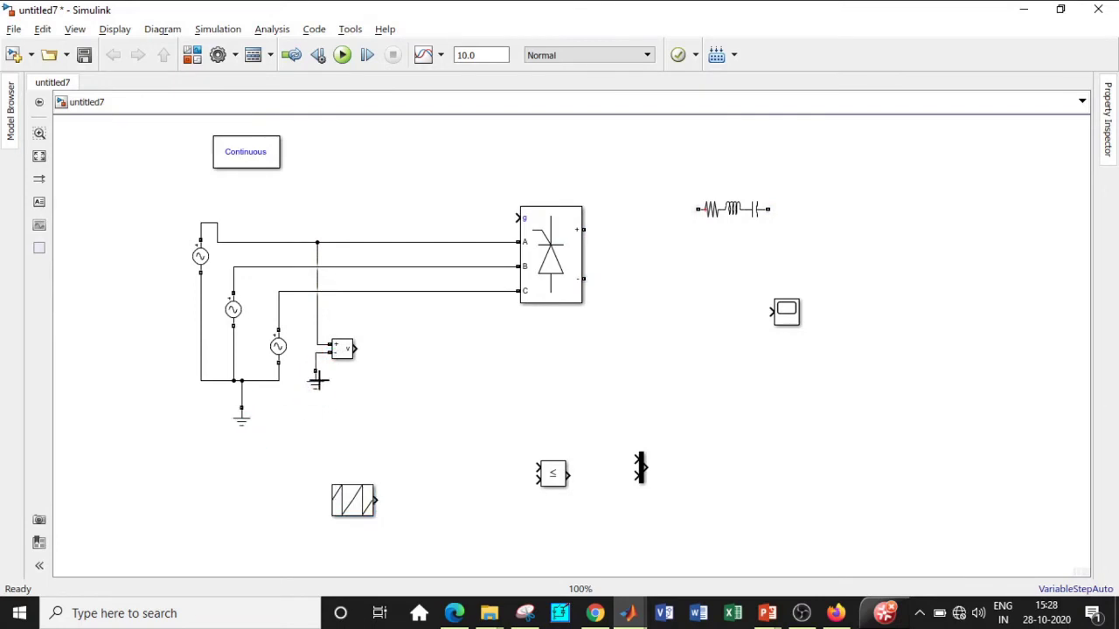
- Place the Sawtooth Generator and Relational Operator below the voltage measurement and wire the sawtooth output to the operator's first input
drag(359, 500, 333, 451)
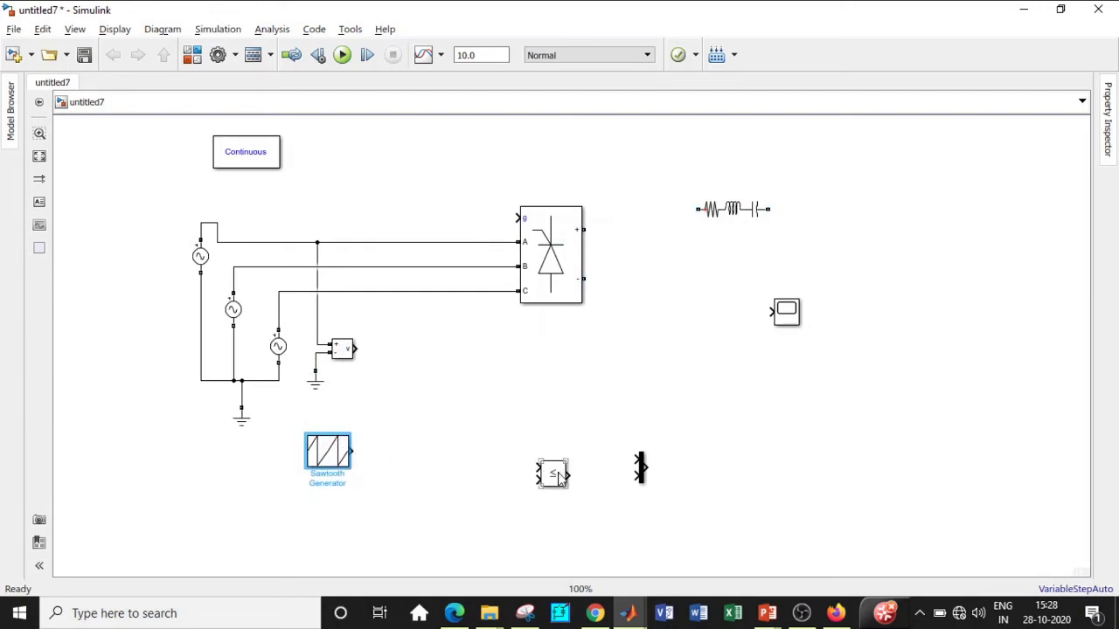
drag(552, 473, 454, 446)
mouse_move(342, 454)
mouse_down()
mouse_move(342, 424)
mouse_move(450, 444)
mouse_move(439, 441)
mouse_up()
- Set the Sawtooth Generator's frequency to 20e3 Hz
click(312, 424)
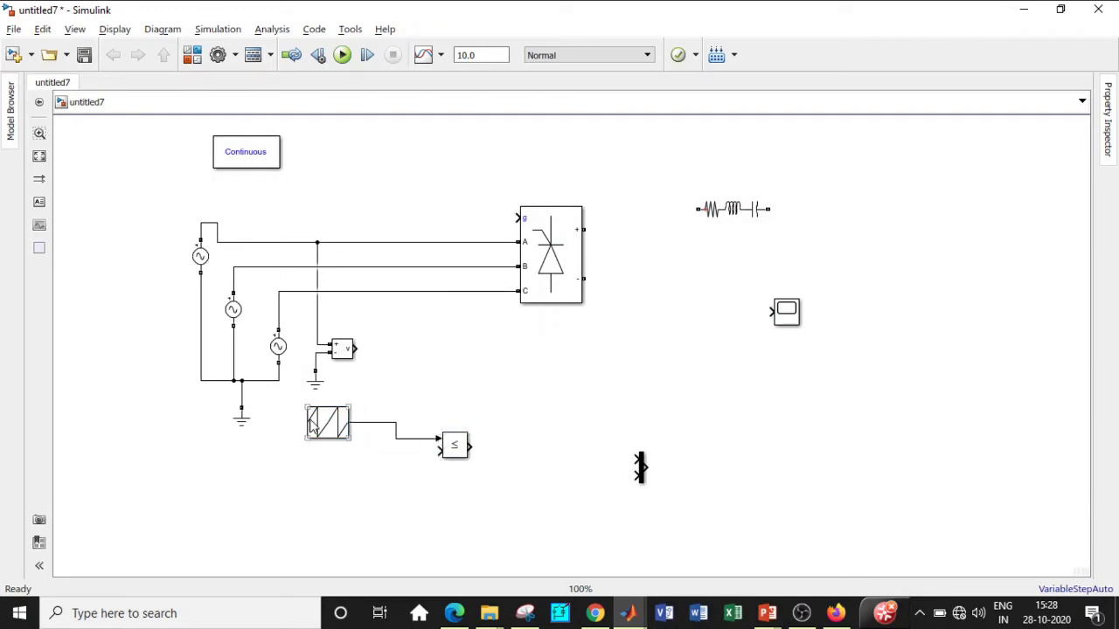
double_click(321, 424)
click(455, 428)
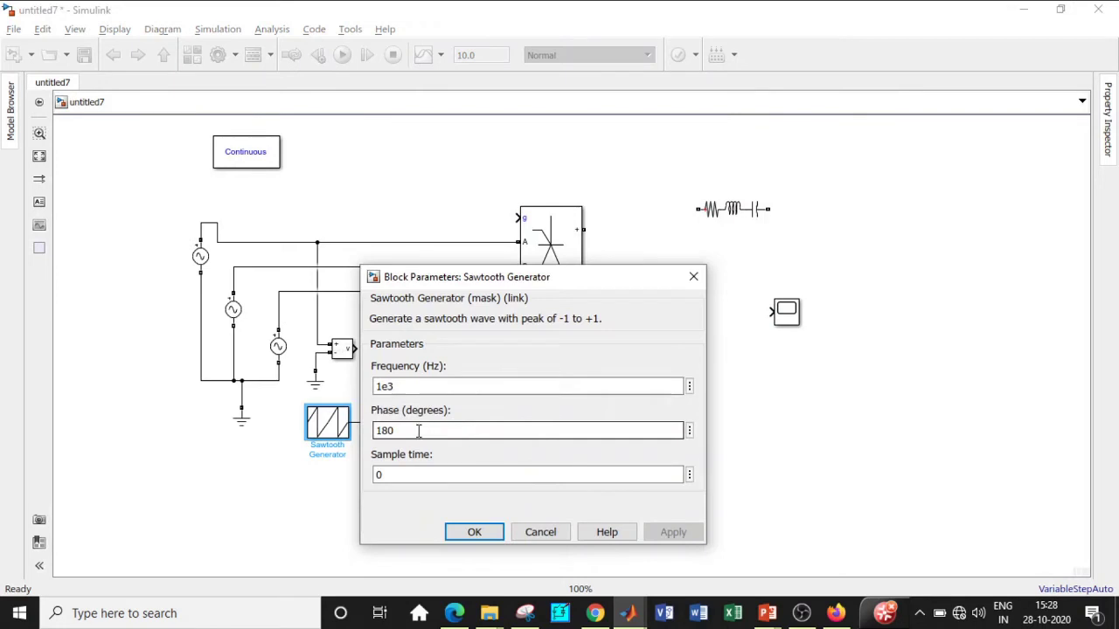
click(406, 387)
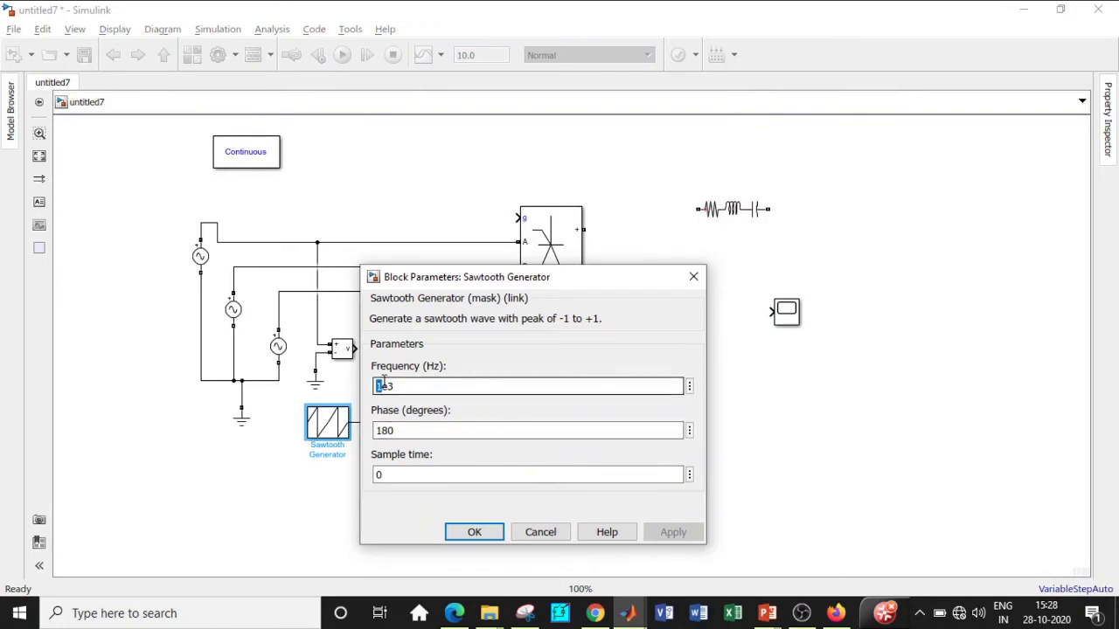
text(20)
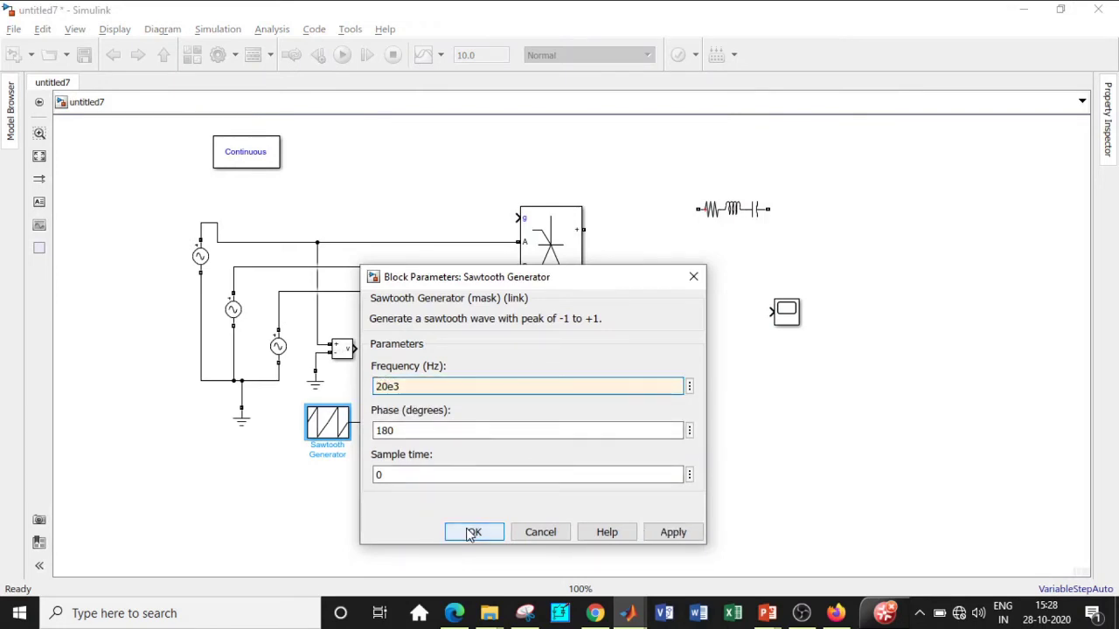
click(473, 534)
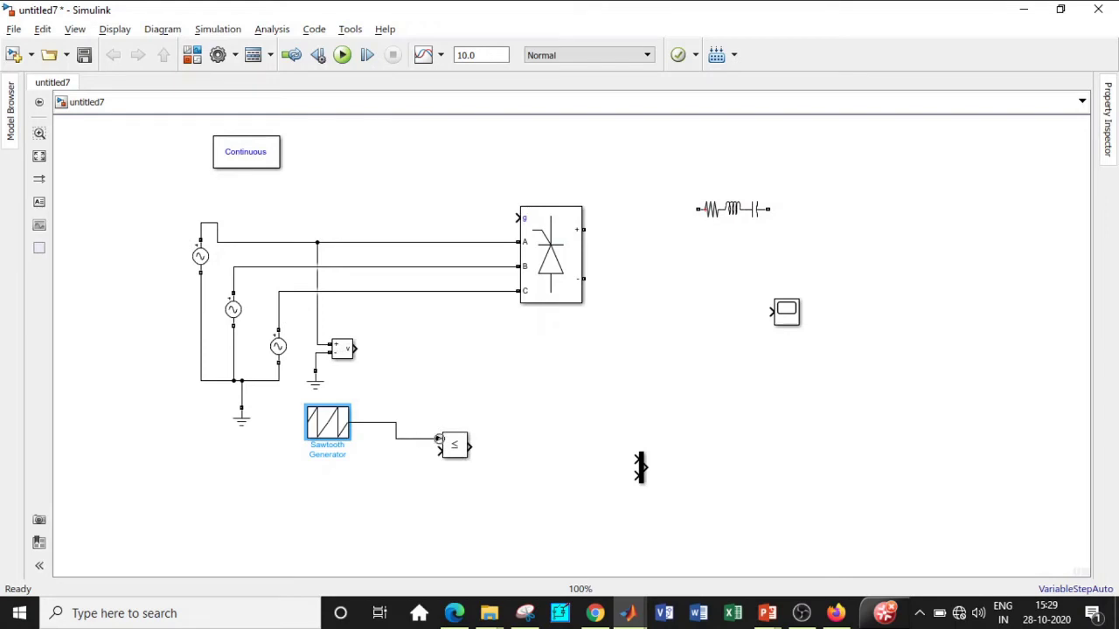
- Wire the voltage measurement output to the Relational Operator's second input, and connect a copied Voltage Measurement block's positive terminal to the phase B line
drag(439, 450, 354, 353)
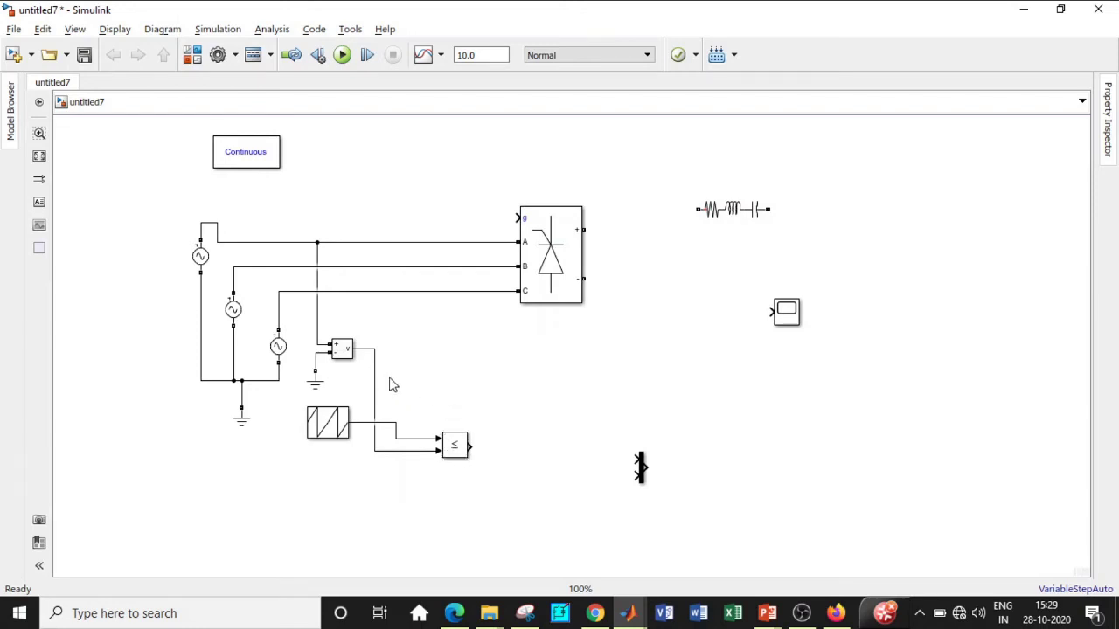
click(343, 349)
key(ctrl+c)
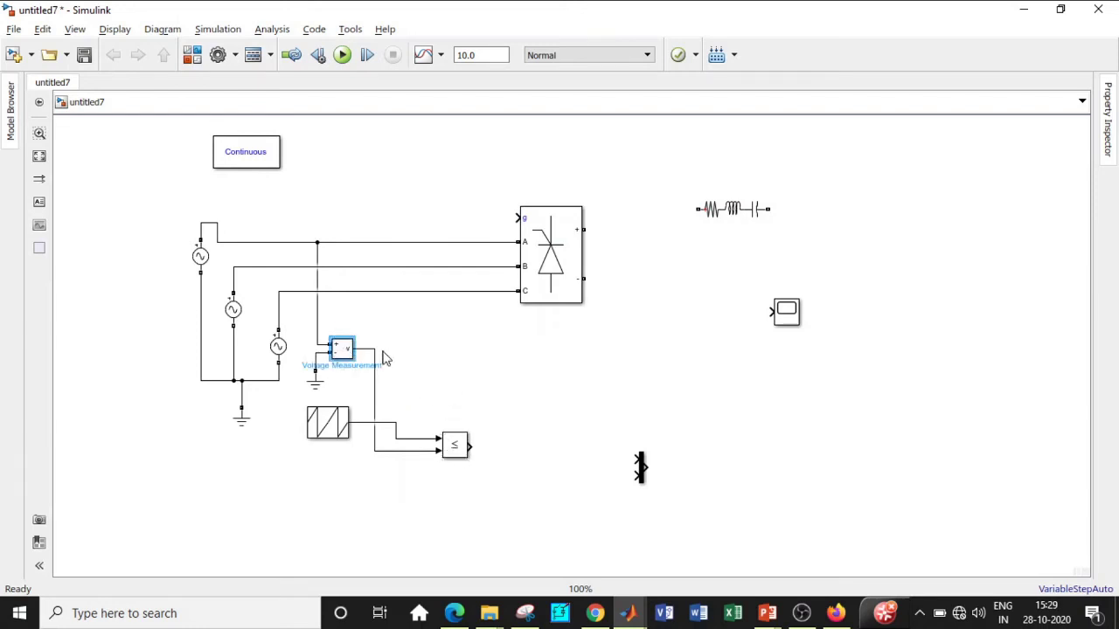
key(ctrl+v)
mouse_move(357, 363)
mouse_down()
mouse_move(414, 343)
mouse_move(376, 267)
mouse_up()
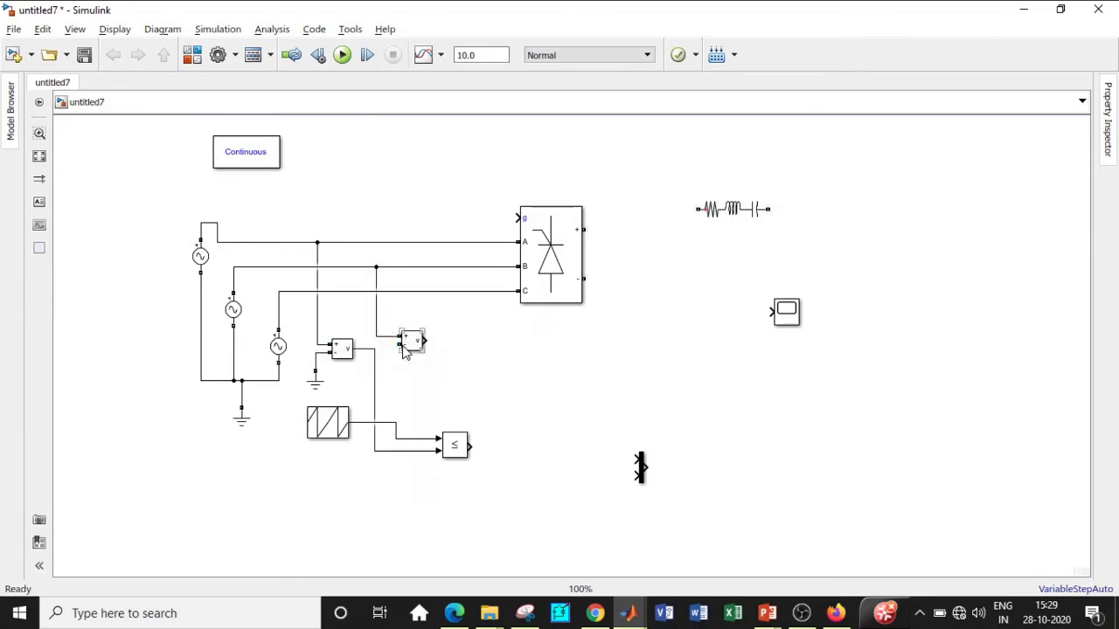
- Connect the phase B Voltage Measurement's negative terminal to ground, and add a third Voltage Measurement wired between the phase C line and ground
drag(399, 344, 317, 362)
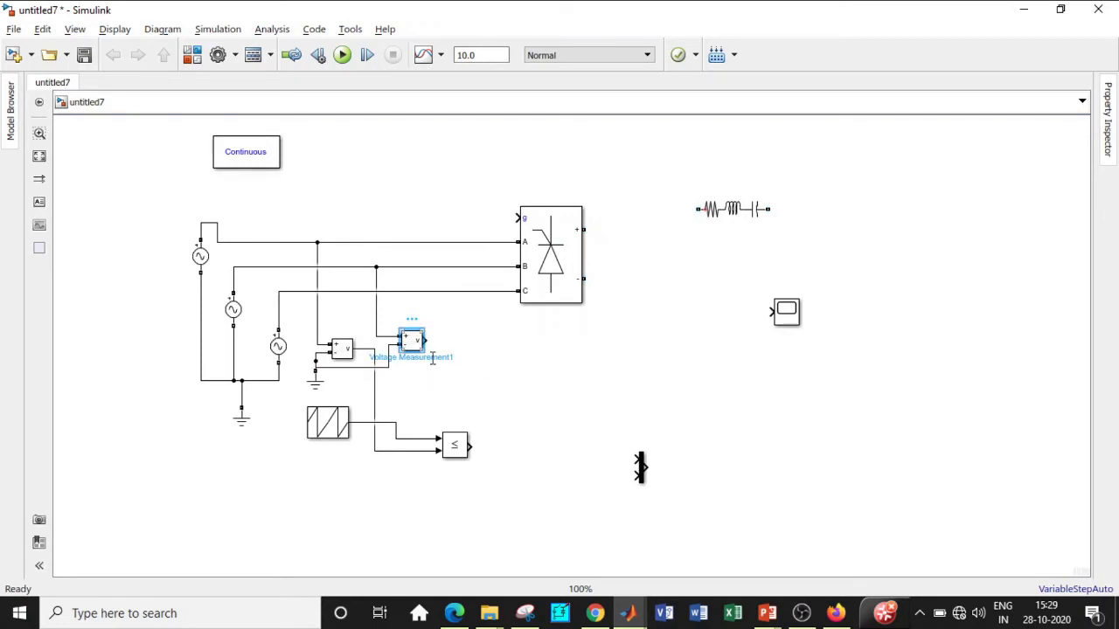
key(ctrl+c)
key(ctrl+v)
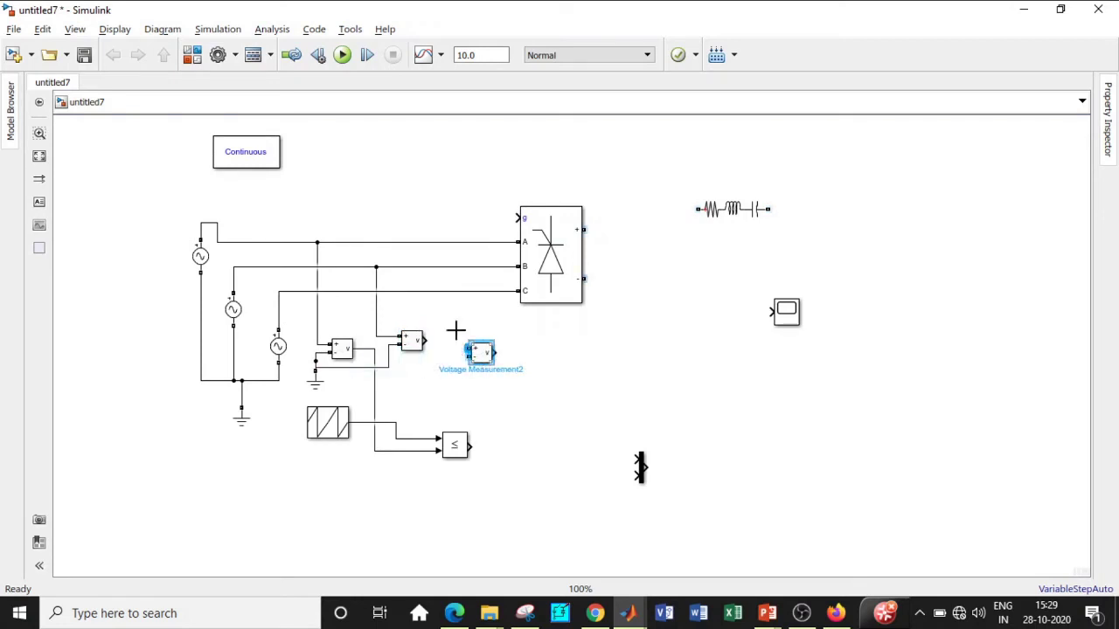
drag(469, 349, 445, 292)
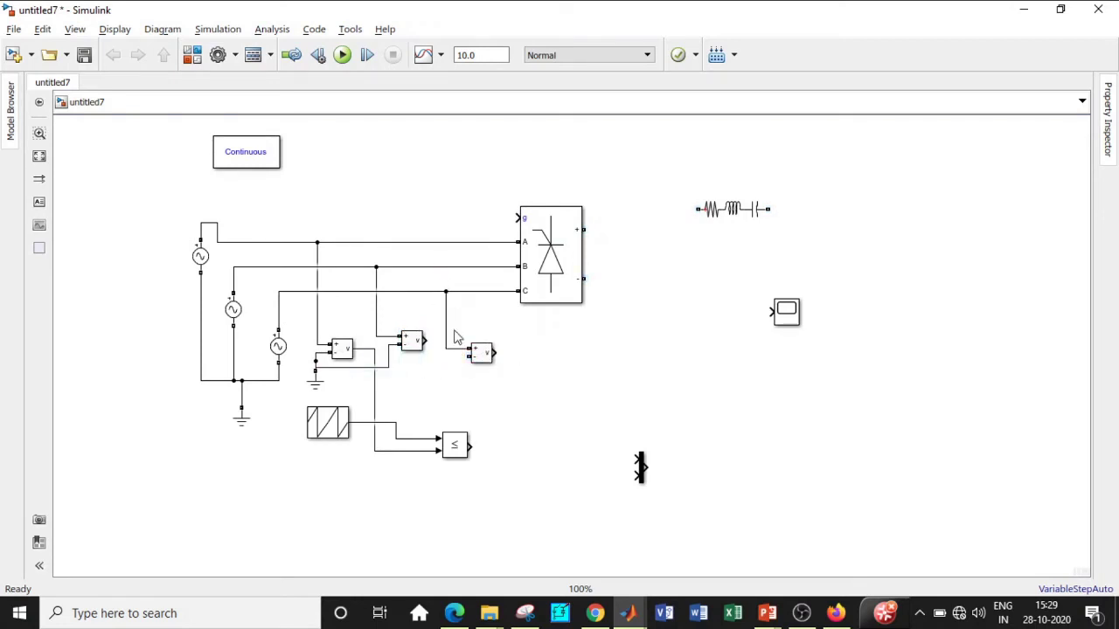
drag(471, 357, 388, 360)
- Place two Relational Operator copies below the original and feed them with the sawtooth output and the phase B and C voltage measurements
click(458, 446)
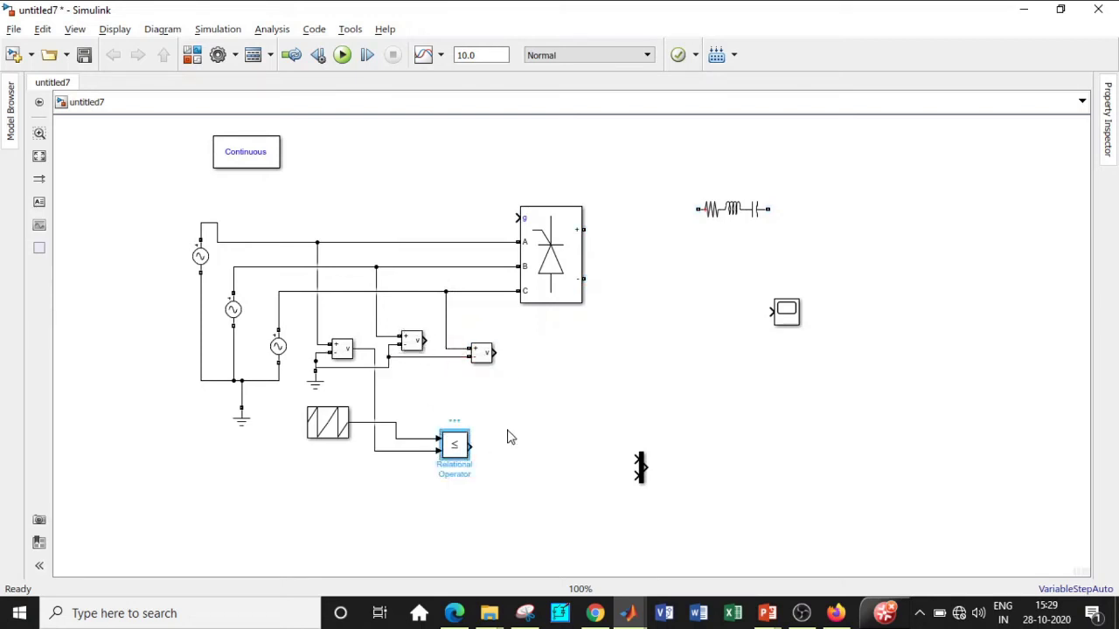
drag(466, 451, 455, 560)
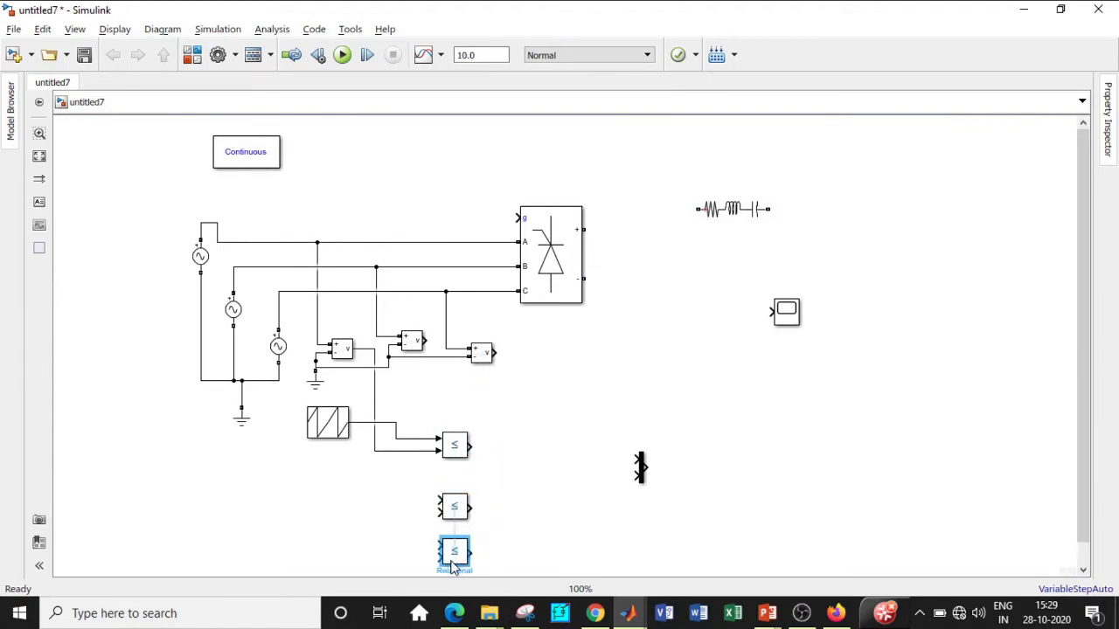
drag(440, 500, 395, 432)
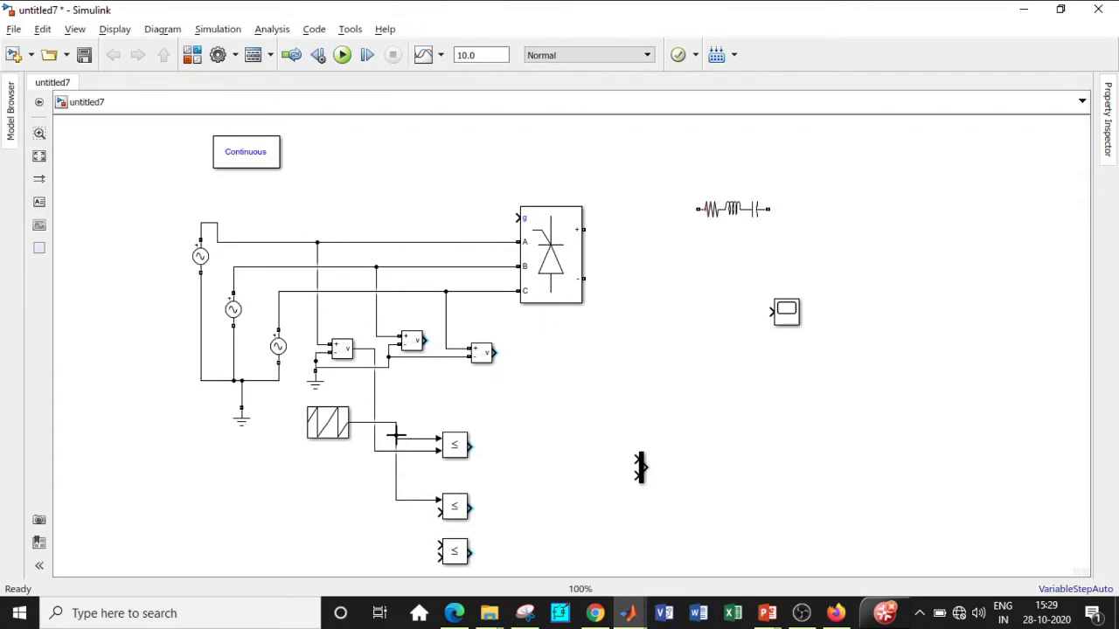
mouse_move(437, 542)
mouse_down()
mouse_move(395, 512)
mouse_move(395, 500)
mouse_up()
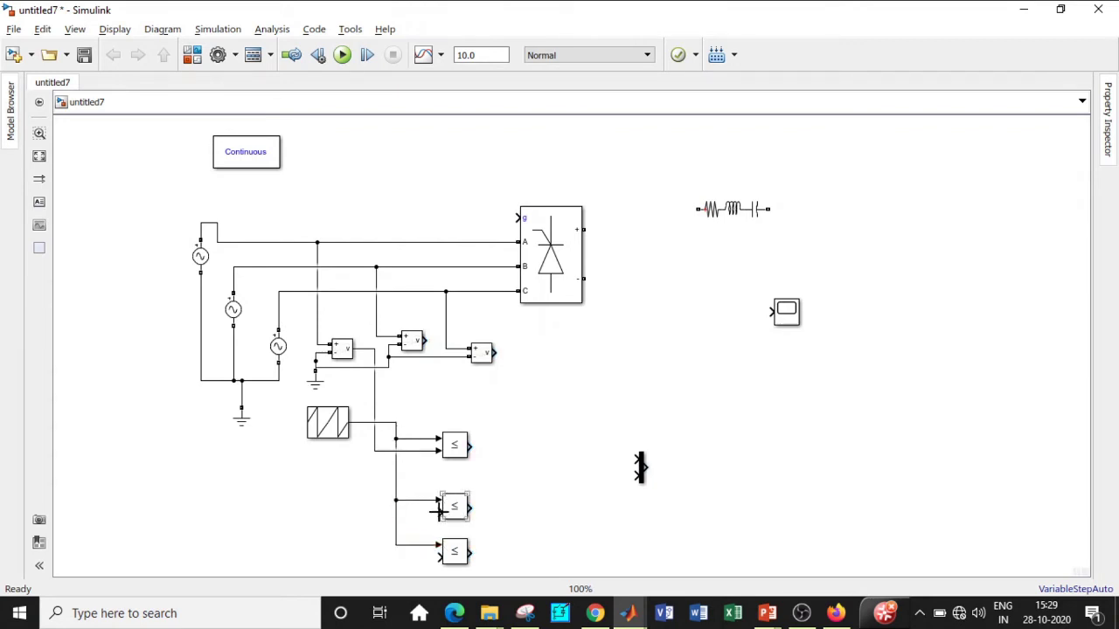
drag(330, 432, 291, 483)
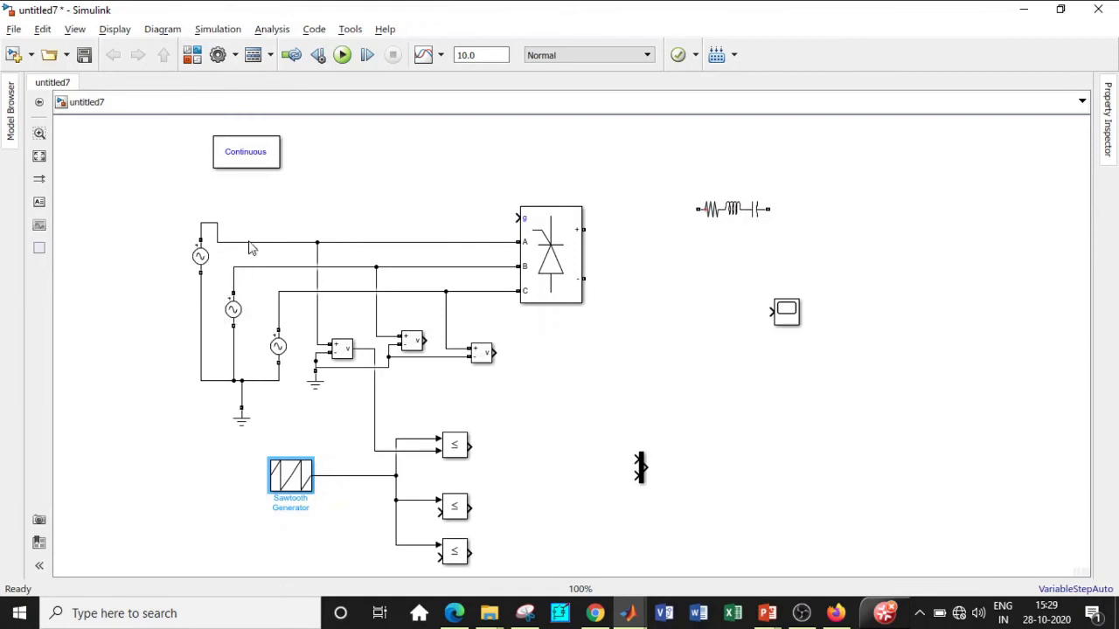
drag(428, 339, 437, 512)
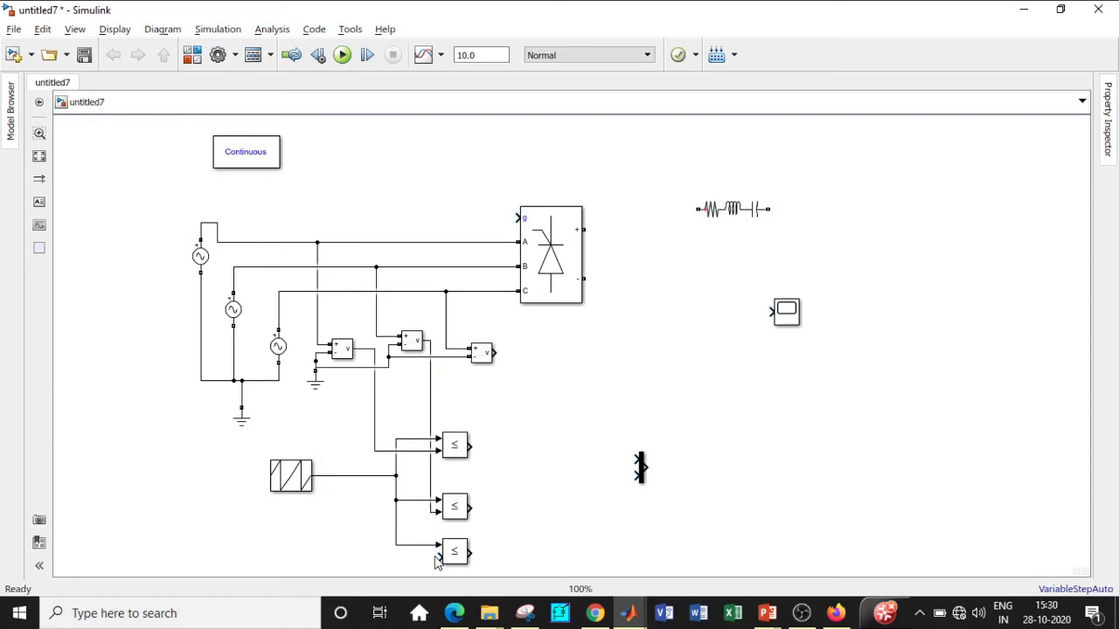
drag(437, 556, 495, 354)
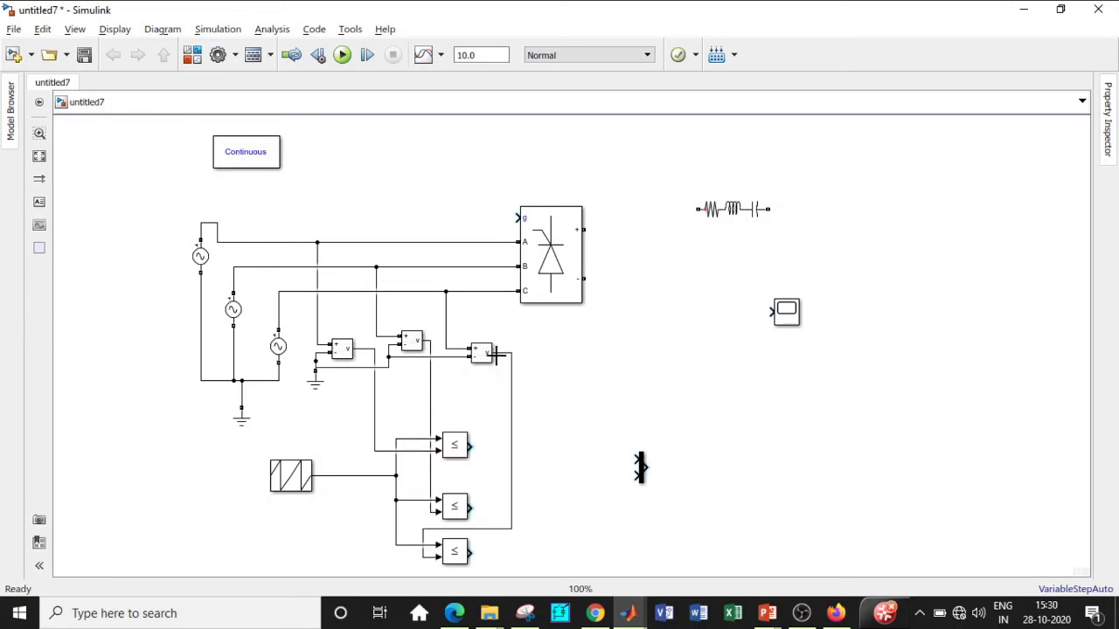
- Search the block library for "logical operator" and add a Logical Operator block to the model
click(193, 54)
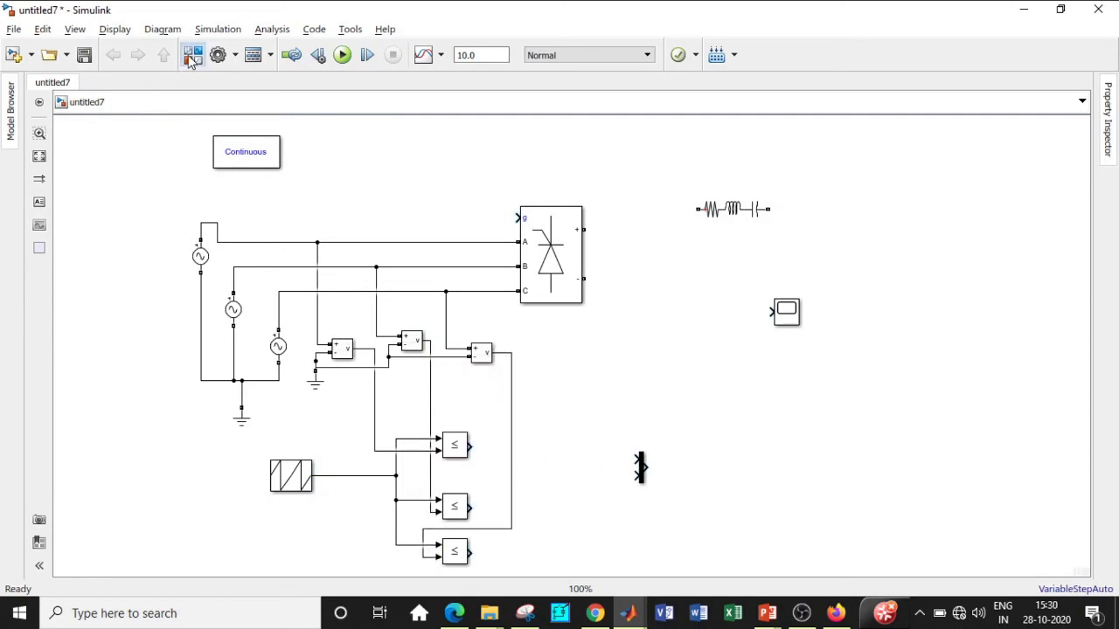
click(603, 91)
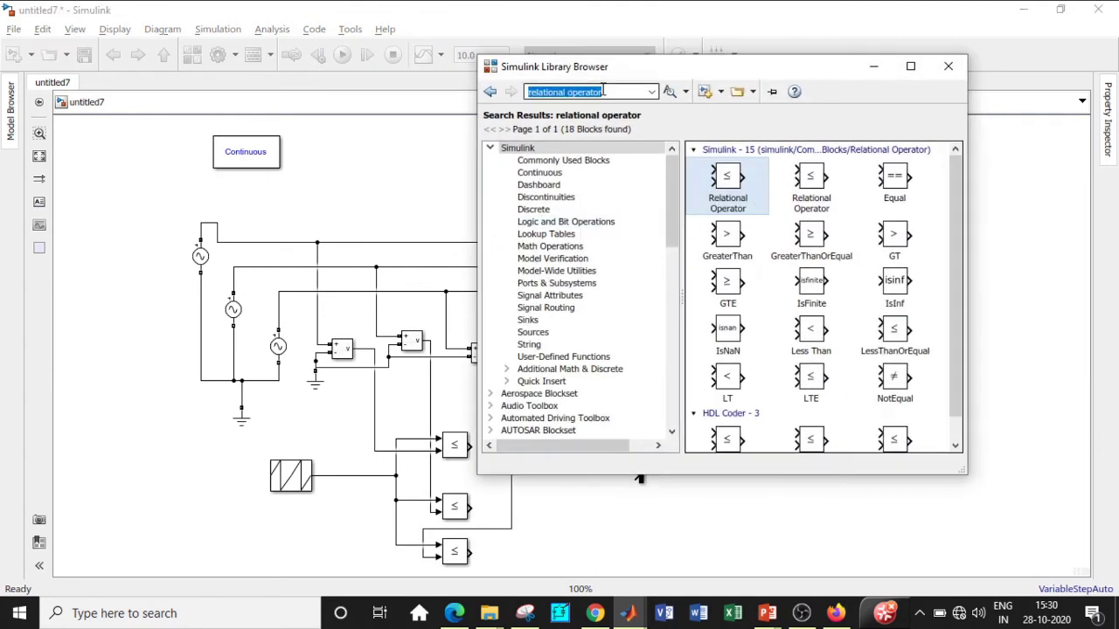
text(lo)
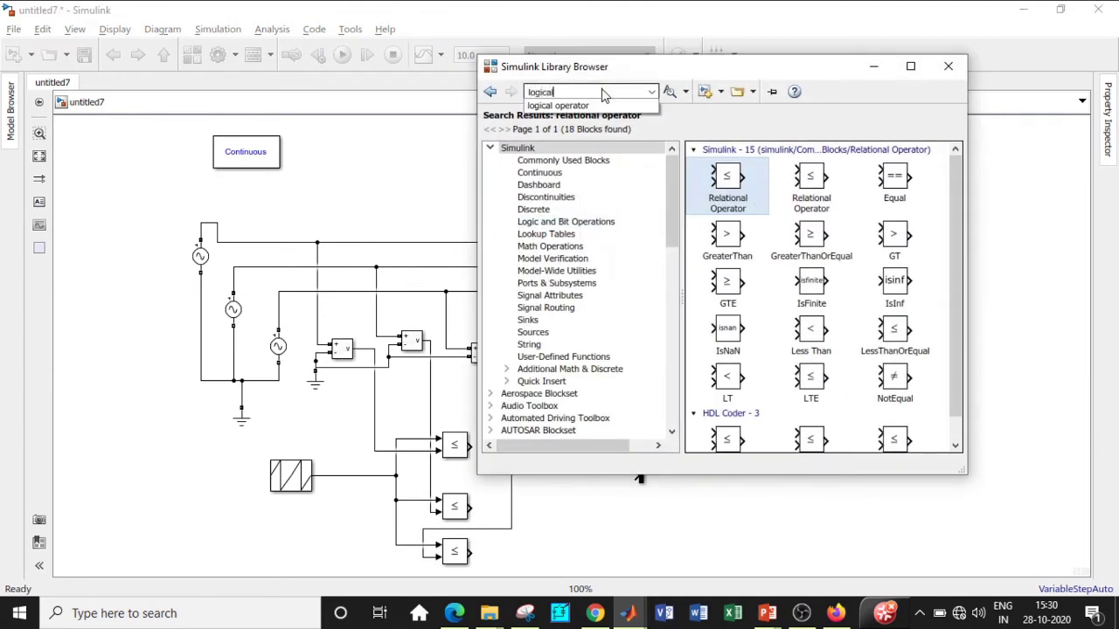
text(gical)
click(560, 105)
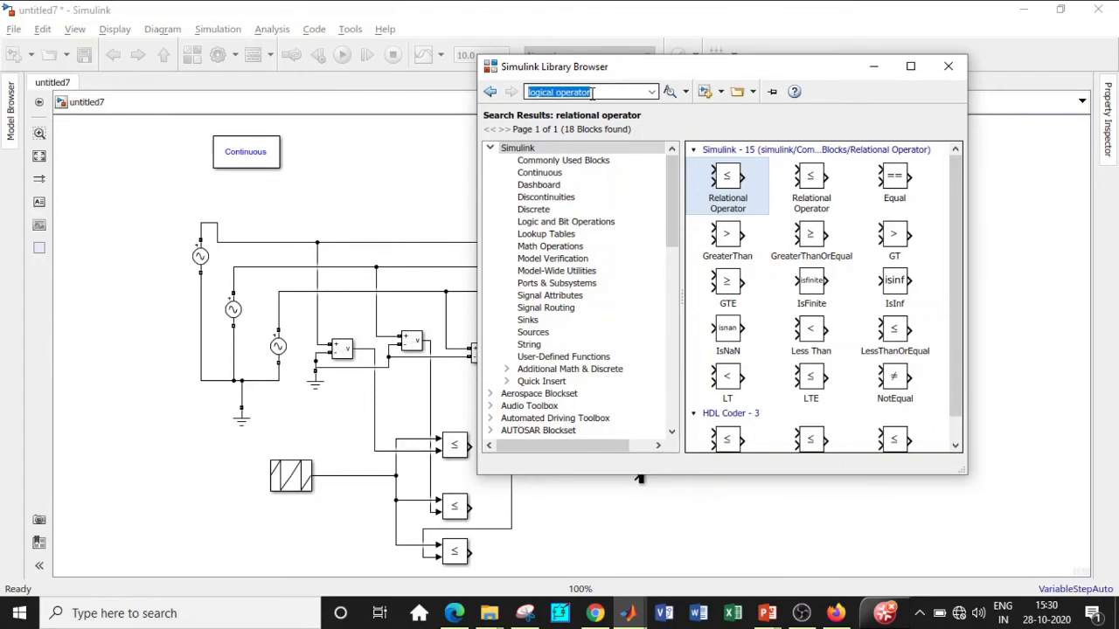
click(707, 179)
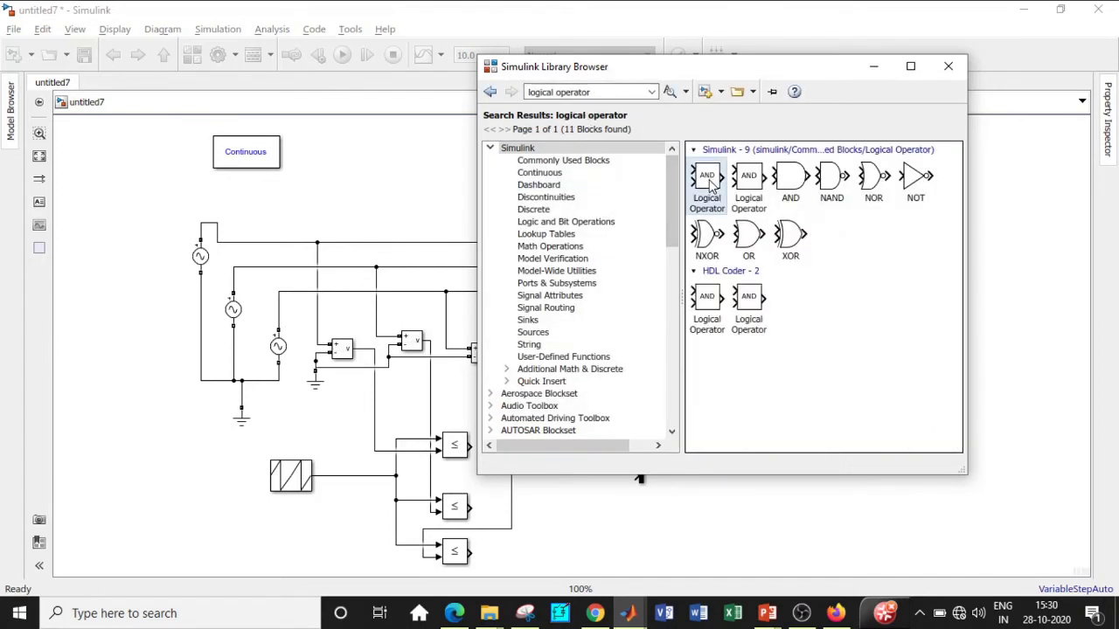
click(876, 68)
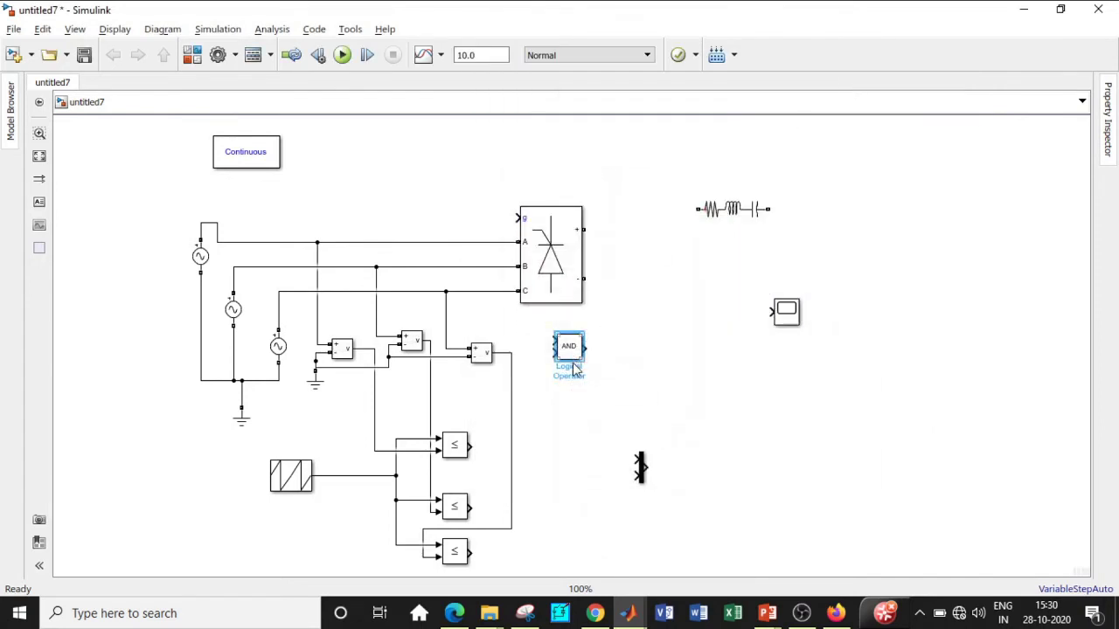
- Position the Logical Operator block below the universal bridge and set its operator to NOT
drag(577, 365, 576, 398)
double_click(576, 397)
click(706, 371)
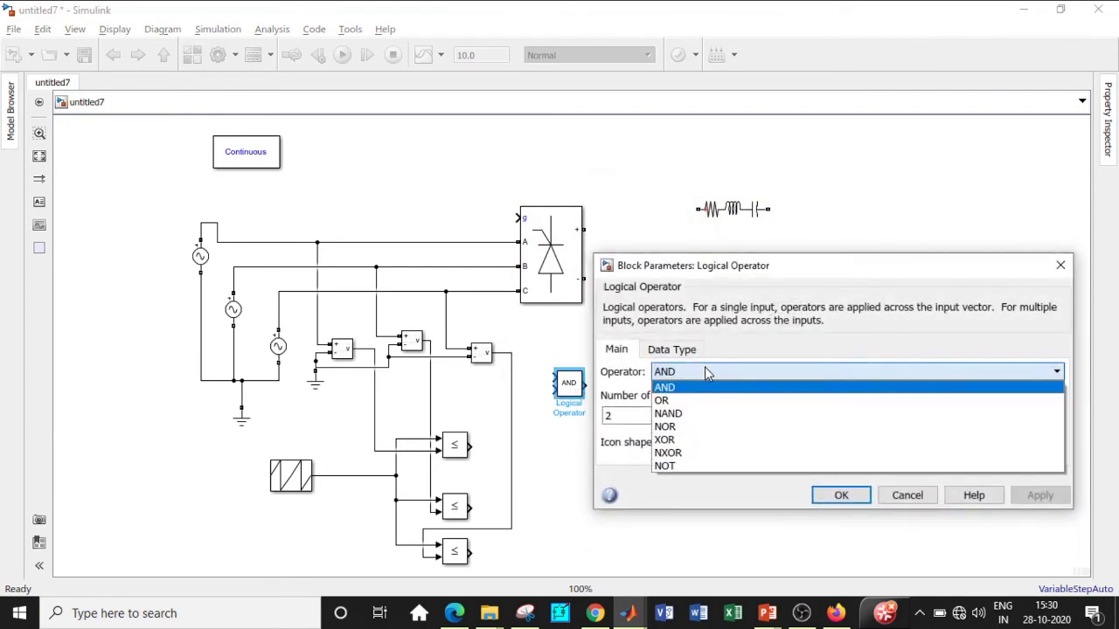
click(668, 465)
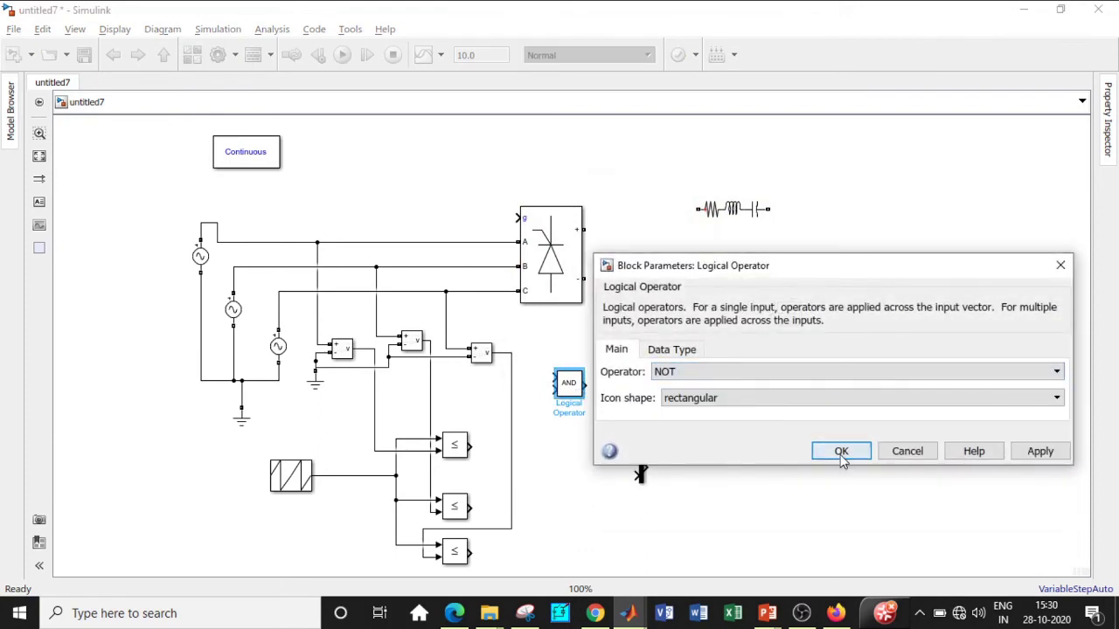
click(841, 453)
- Wire the first Relational Operator's output to the NOT block, and add two NOT copies fed by the other two Relational Operators
drag(568, 393, 564, 450)
drag(470, 446, 556, 448)
mouse_move(597, 404)
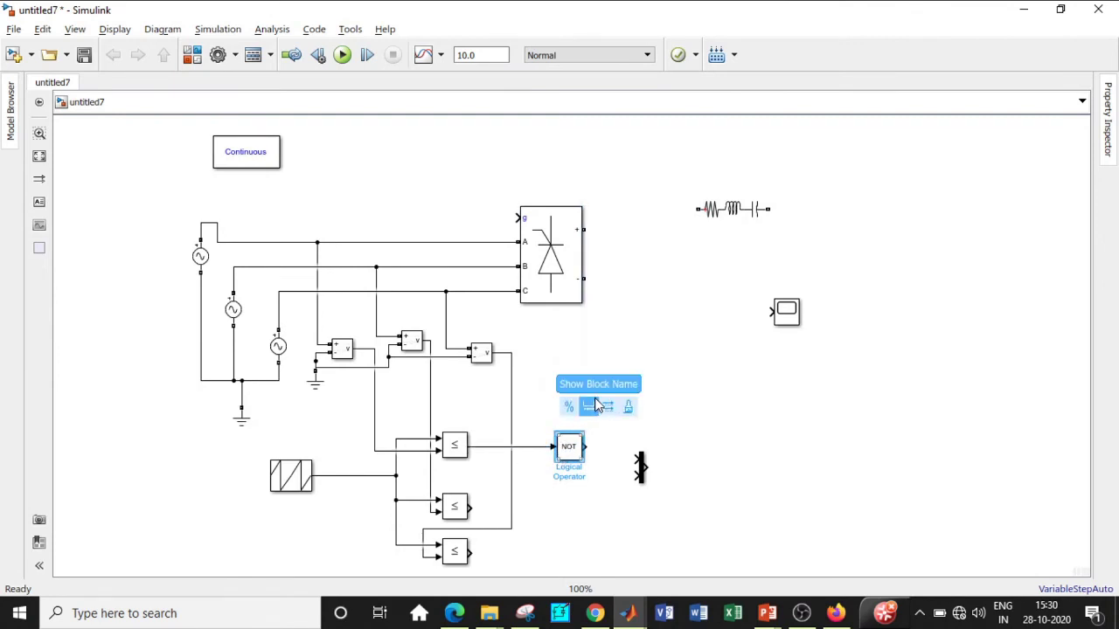
key(ctrl+c)
key(ctrl+v)
drag(579, 470, 470, 549)
key(ctrl+v)
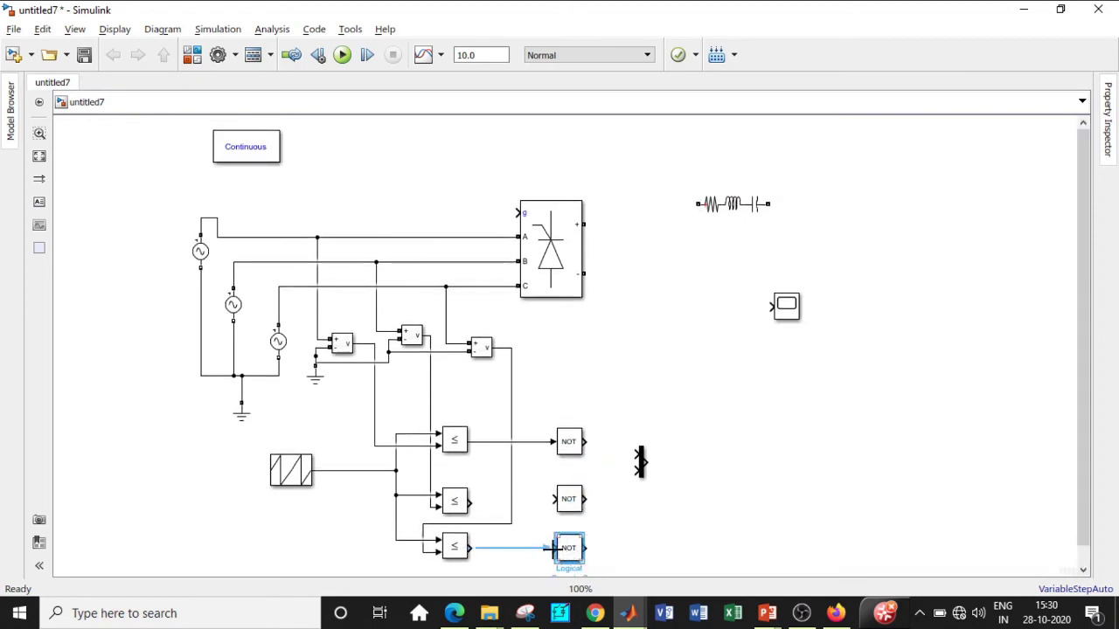
drag(553, 499, 471, 501)
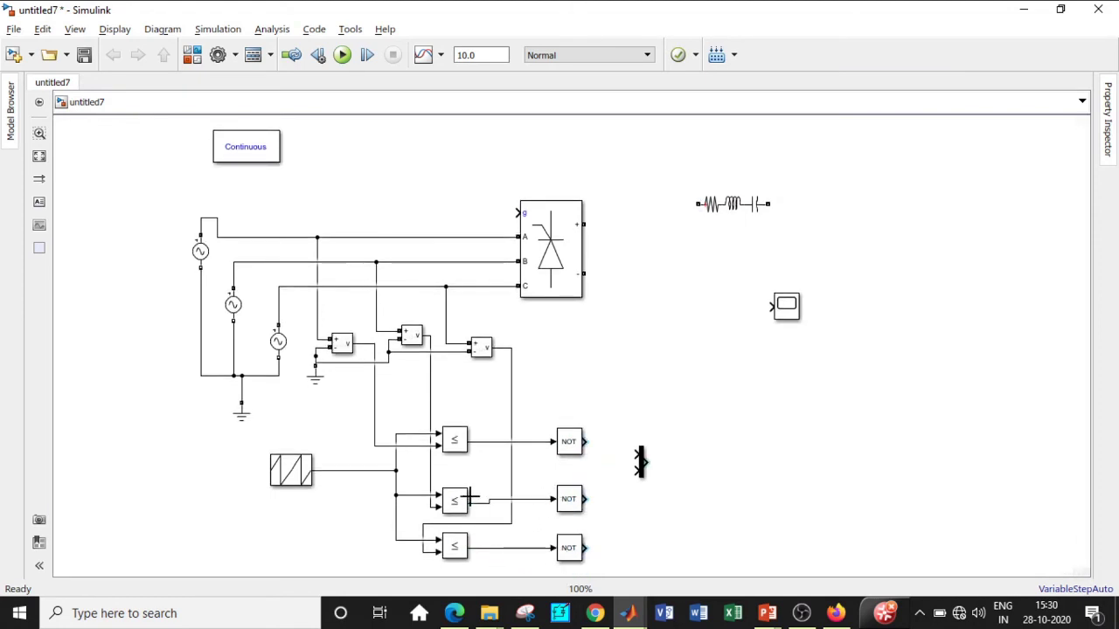
- Set the Mux block's number of inputs to 6 and stretch it vertically to span the NOT blocks
click(642, 463)
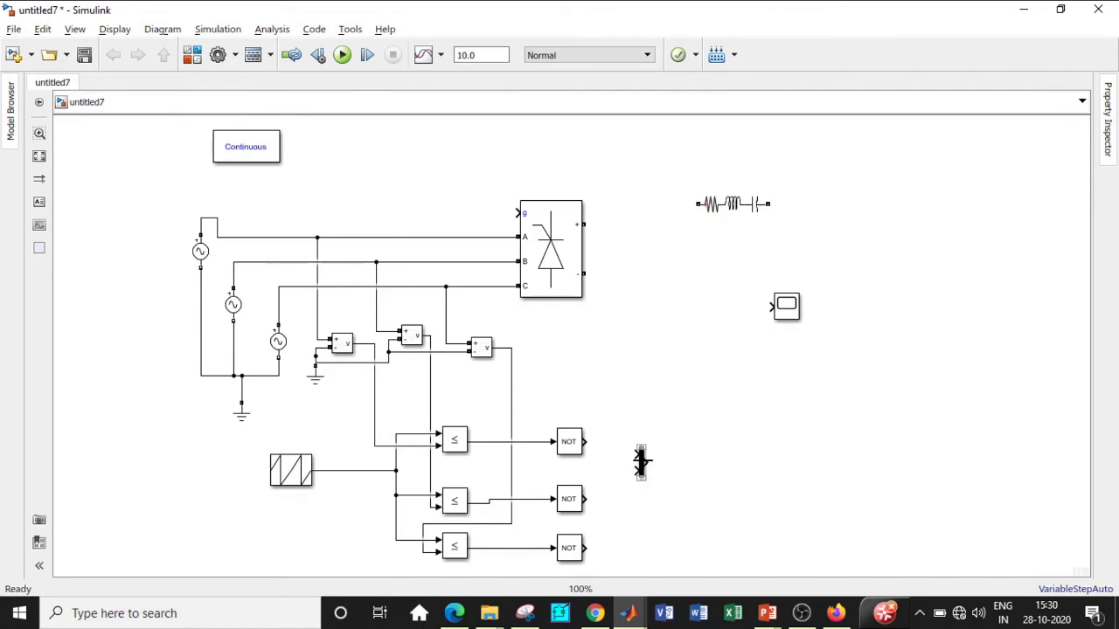
double_click(640, 463)
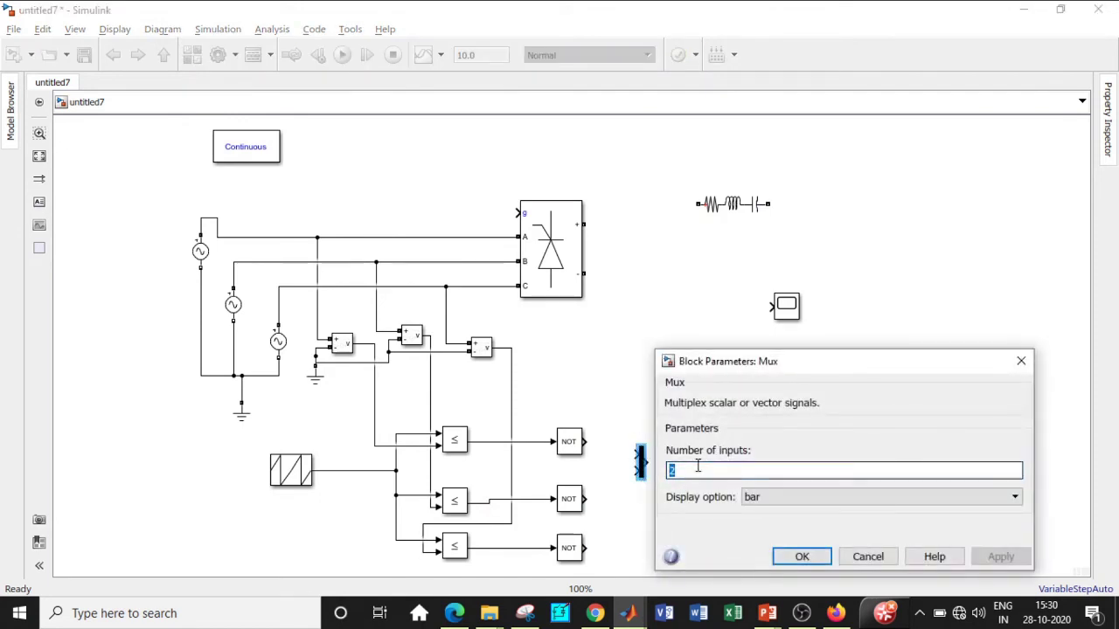
text(4)
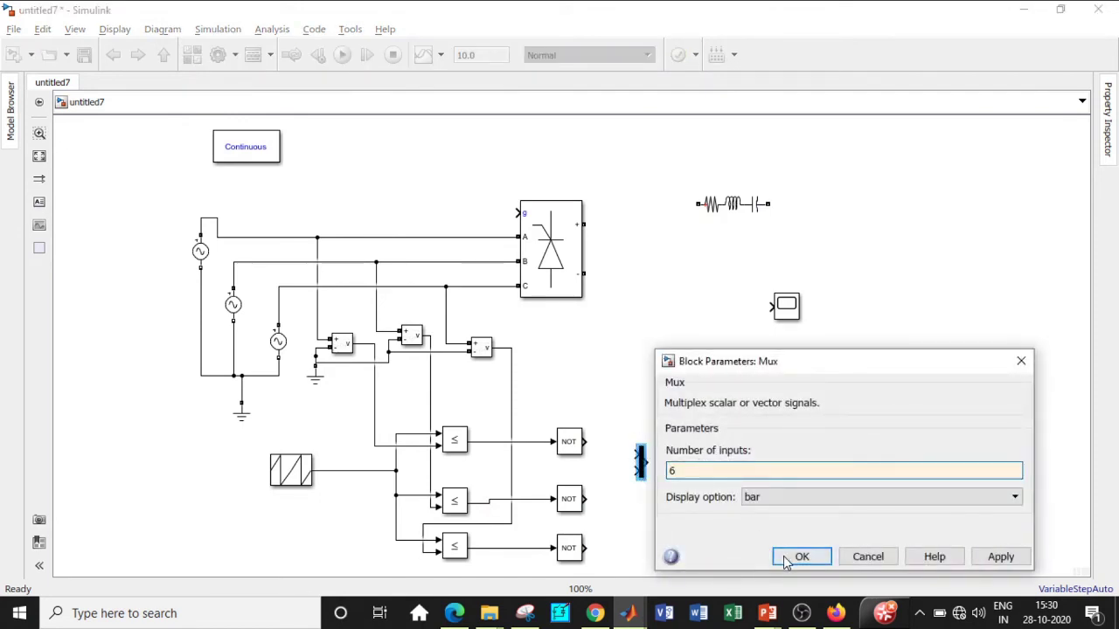
click(787, 556)
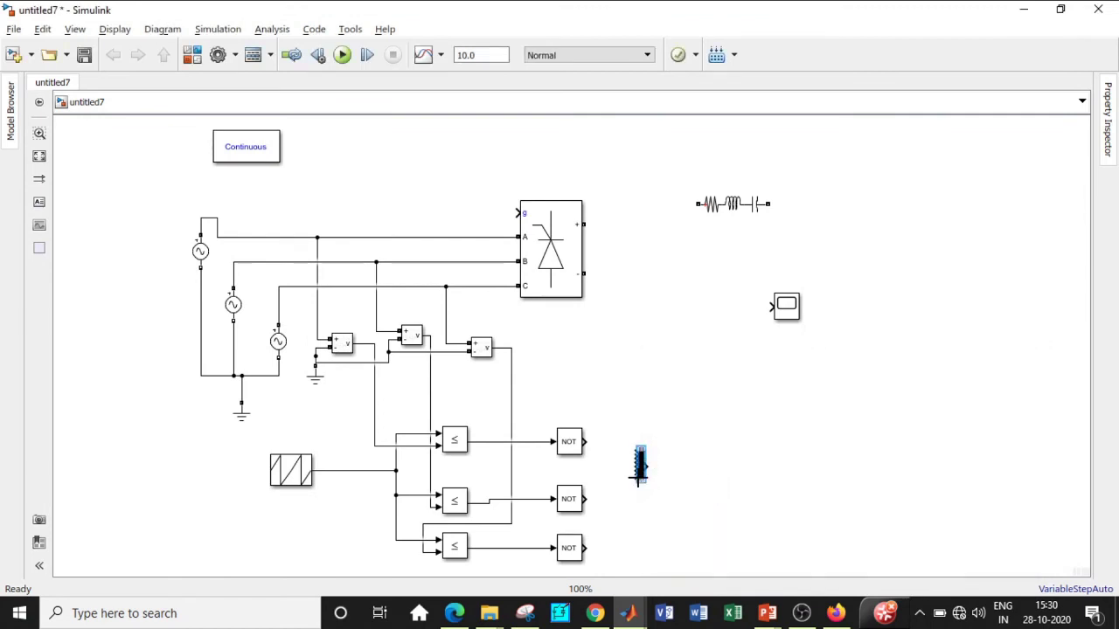
drag(647, 484, 652, 519)
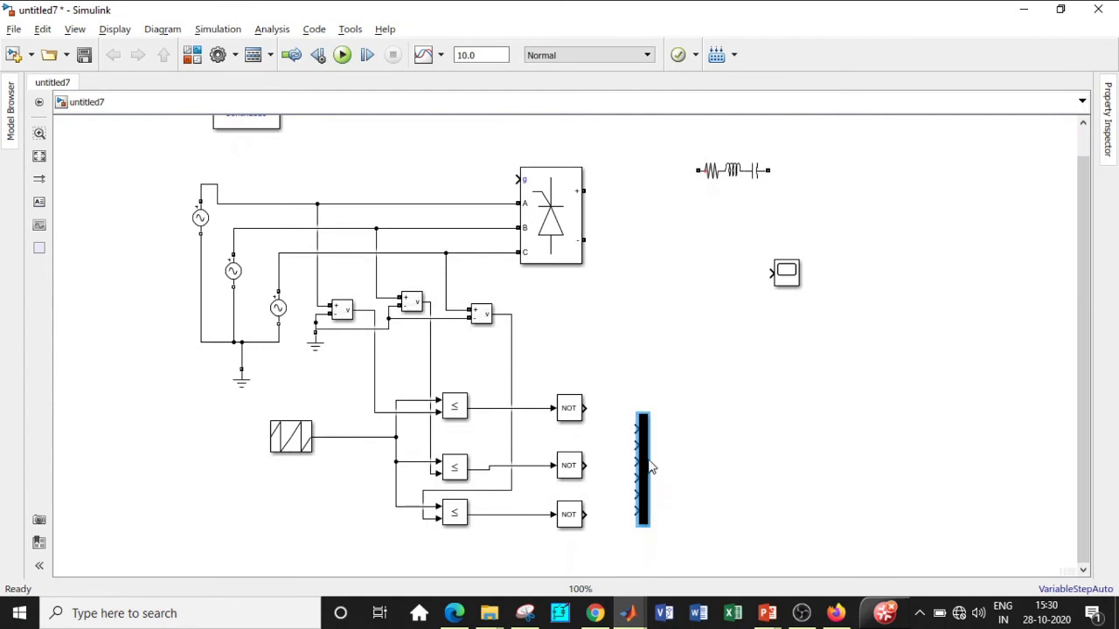
mouse_move(651, 467)
mouse_down()
mouse_move(648, 458)
mouse_move(652, 472)
mouse_up()
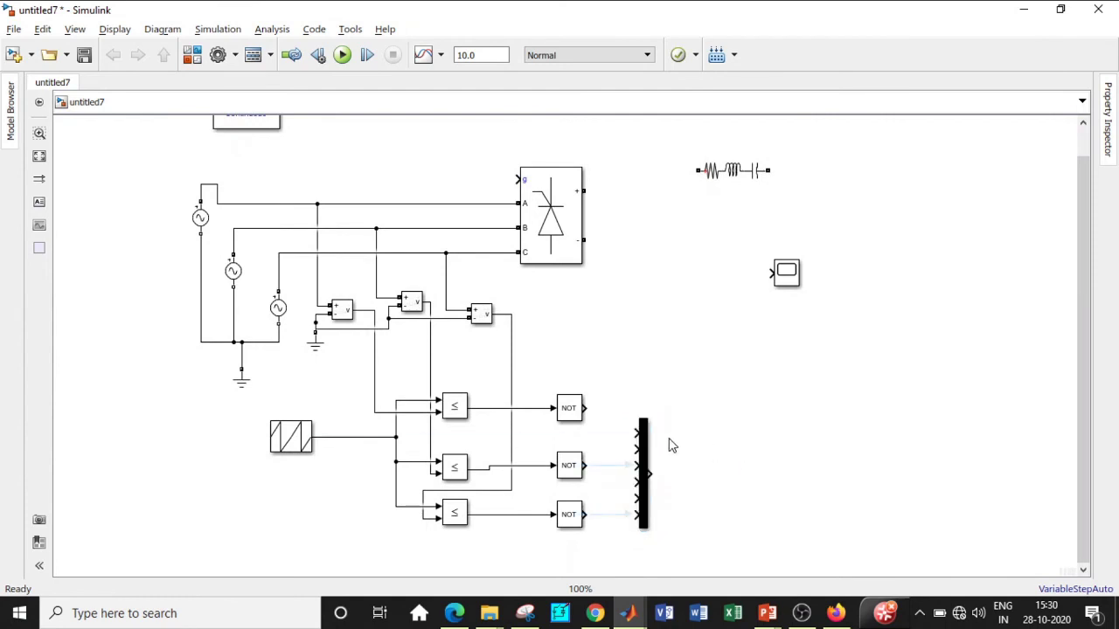
- Wire each Relational Operator output and its NOT output to consecutive Mux inputs, and connect the Mux output to the bridge's gate input g
mouse_move(635, 431)
mouse_down()
mouse_move(531, 425)
mouse_move(527, 409)
mouse_move(604, 422)
mouse_move(635, 448)
mouse_move(624, 482)
mouse_move(636, 481)
mouse_up()
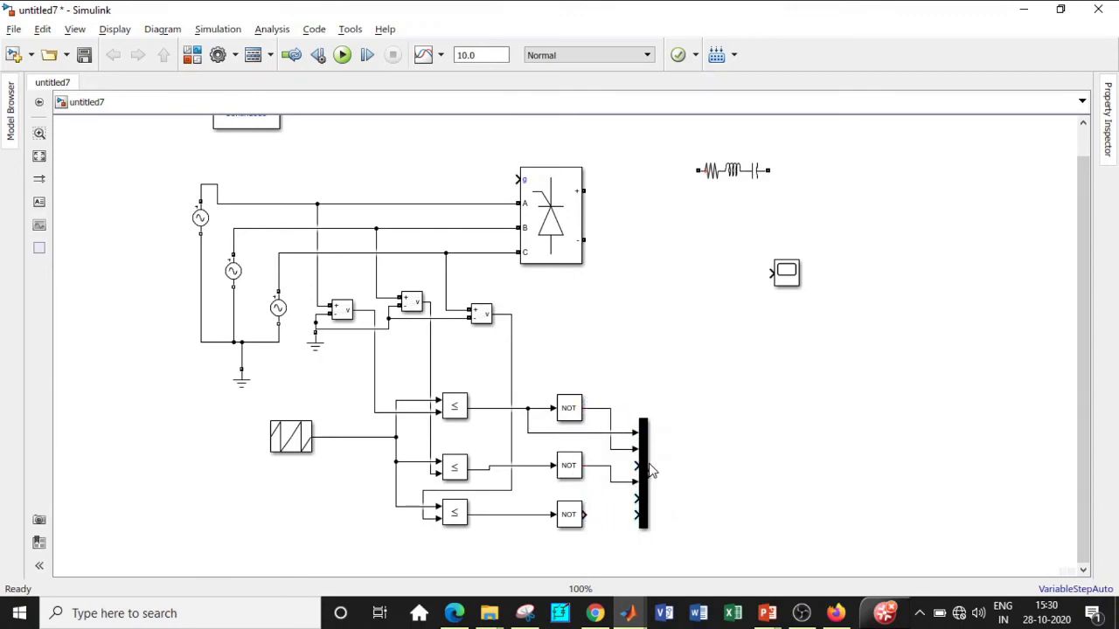
drag(584, 514, 638, 514)
mouse_move(641, 466)
mouse_down()
mouse_move(595, 455)
mouse_move(542, 465)
mouse_up()
click(636, 495)
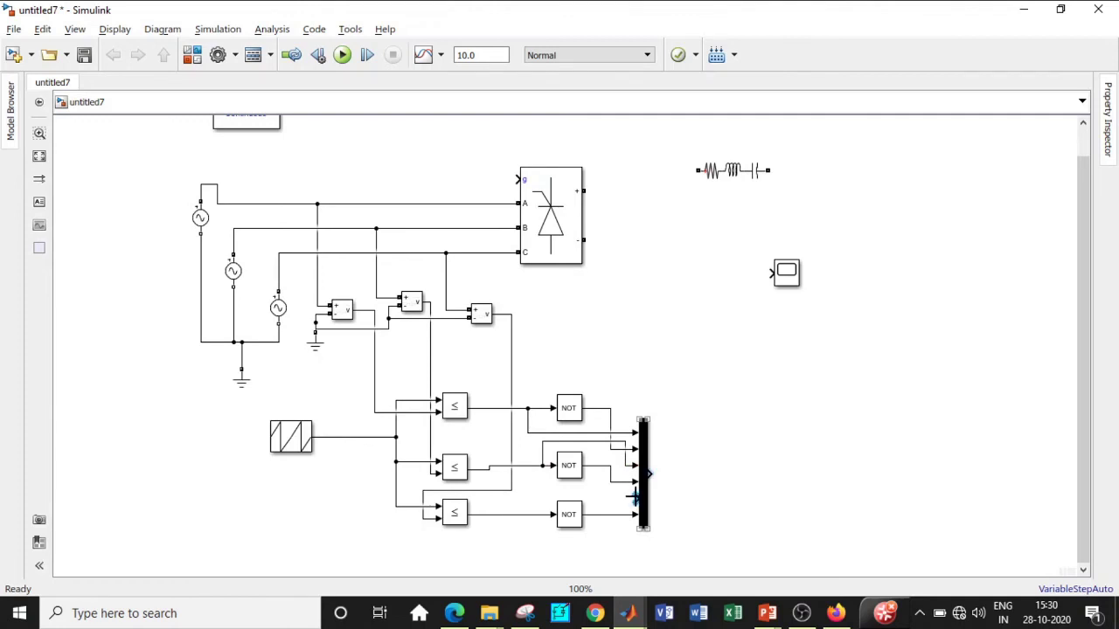
drag(634, 496, 538, 514)
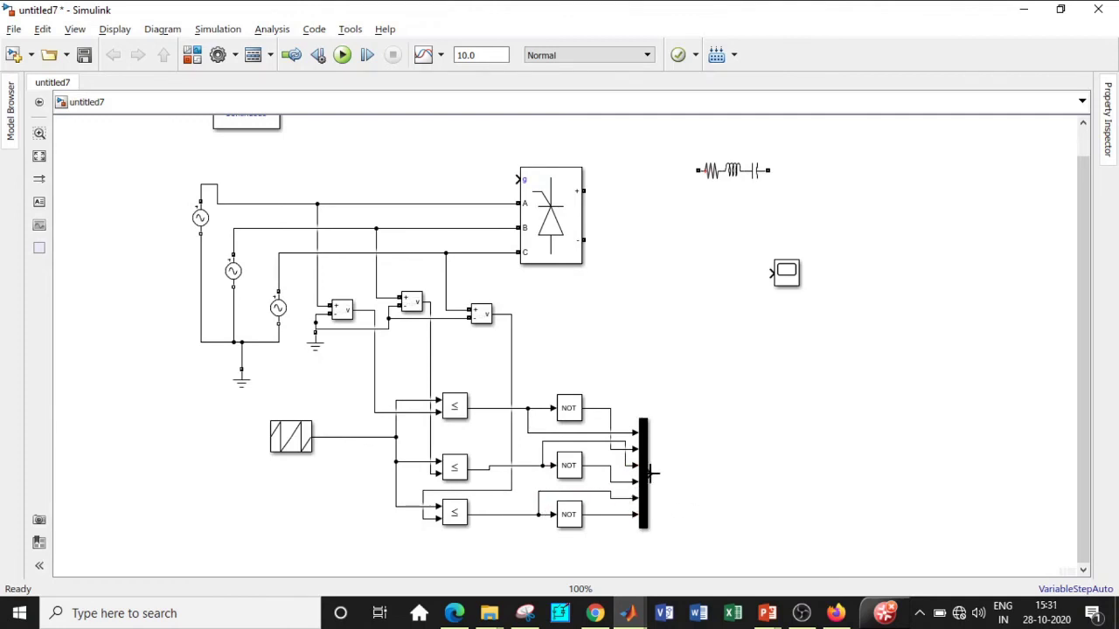
mouse_move(648, 473)
mouse_down()
mouse_move(518, 262)
mouse_move(523, 175)
mouse_up()
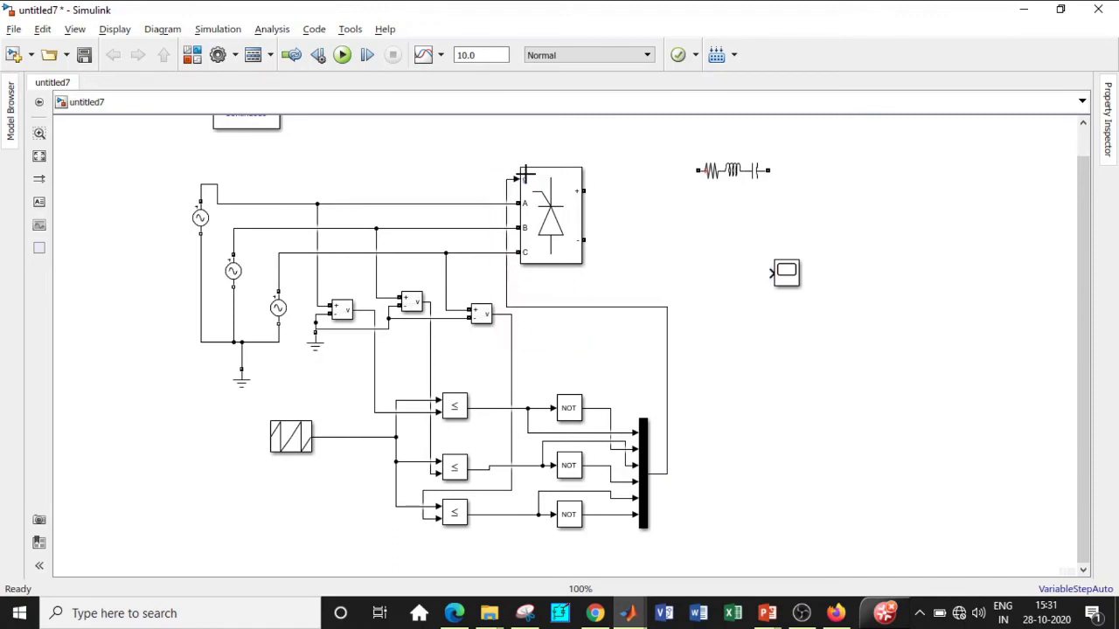
click(549, 219)
- Rotate the Series RLC Branch to vertical beside the bridge's output terminals and set its branch type to R
click(732, 171)
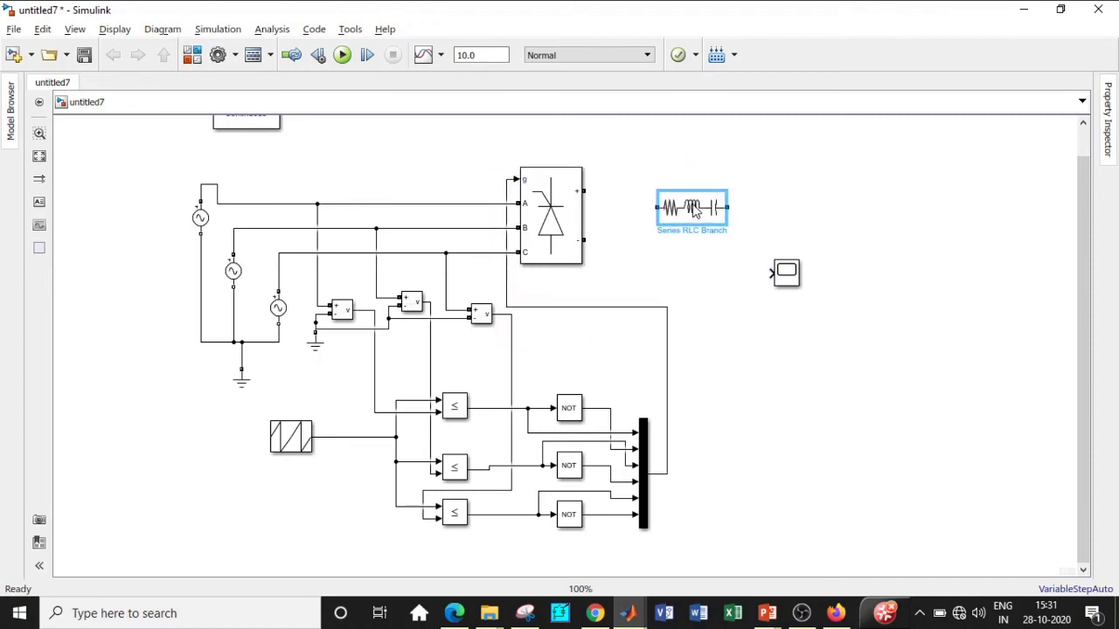
key(ctrl+r)
drag(706, 206, 732, 214)
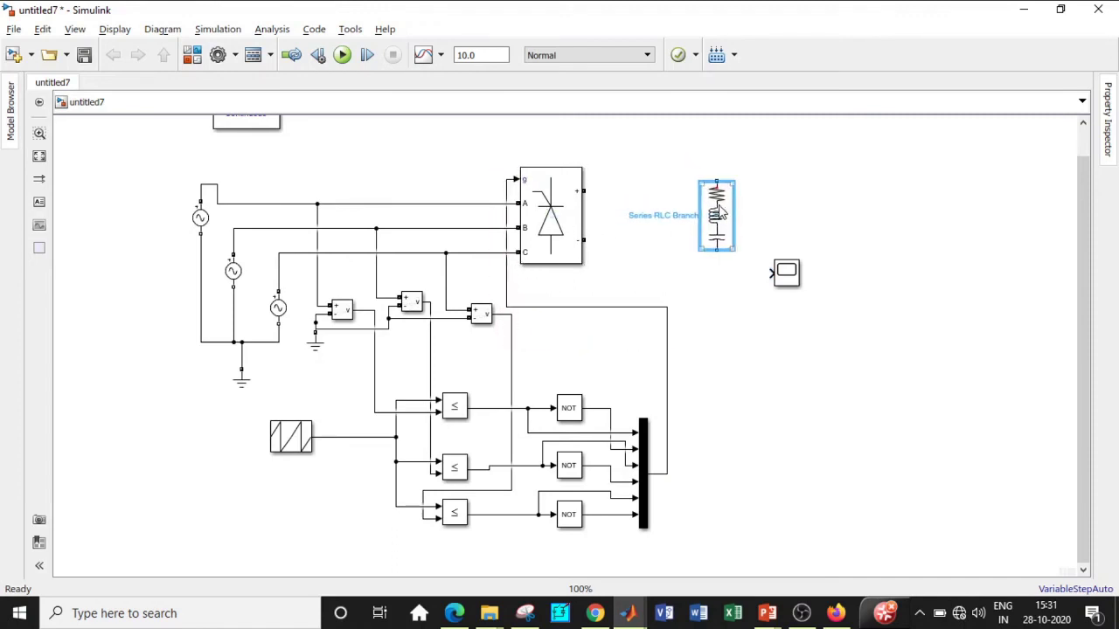
double_click(732, 214)
click(852, 132)
click(852, 163)
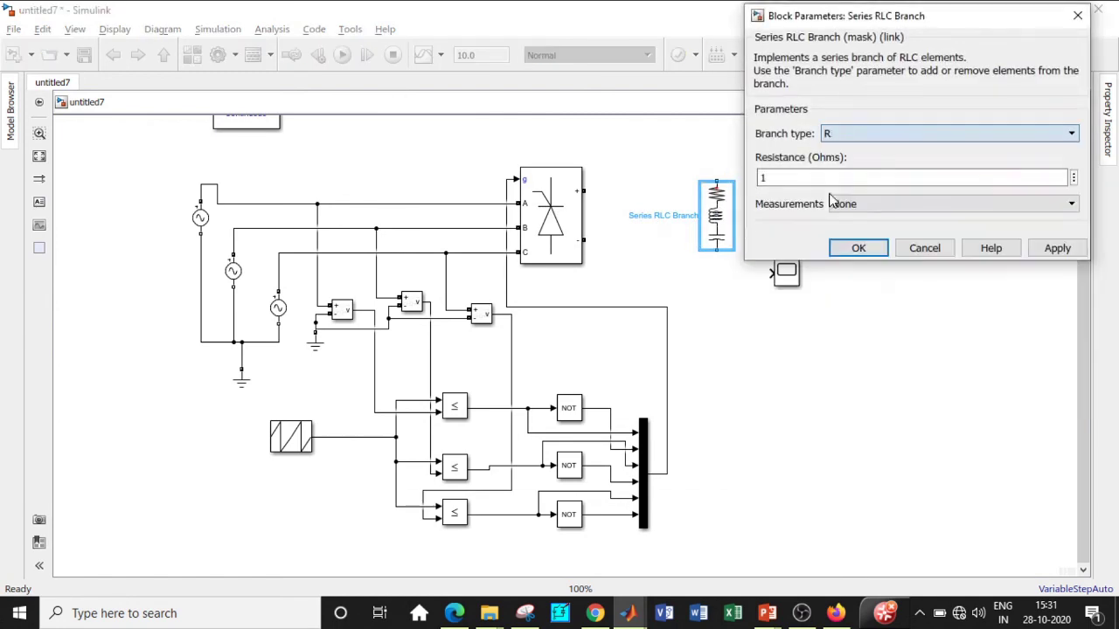
click(862, 250)
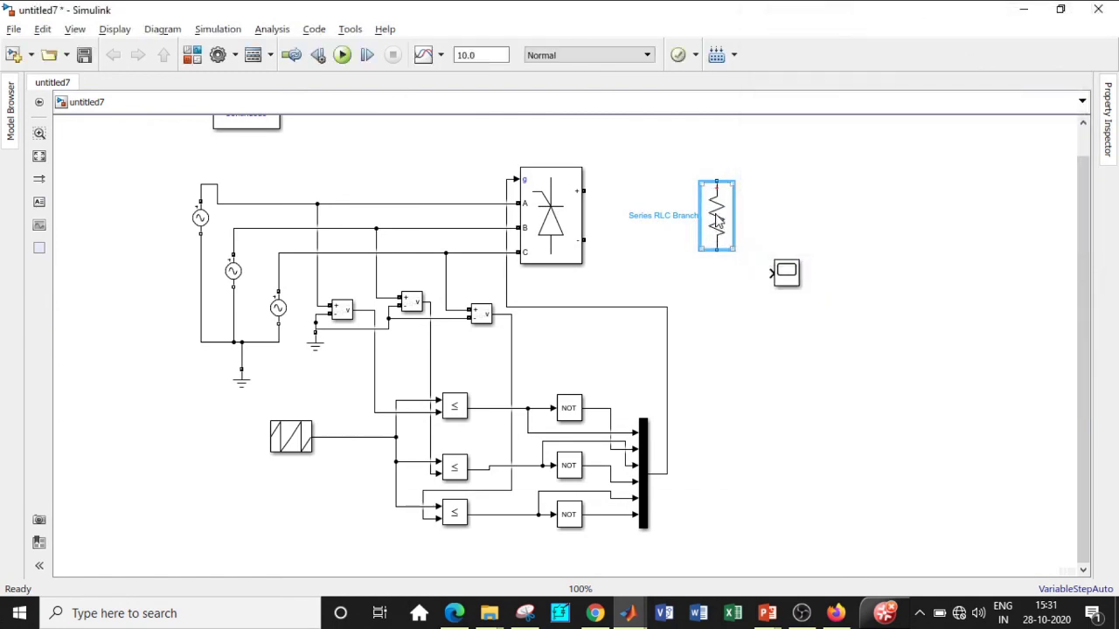
- Copy the resistor branch to between it and the bridge, and set the copy's branch type to C with capacitance 100e-6 F
drag(726, 225, 665, 217)
double_click(664, 217)
click(777, 199)
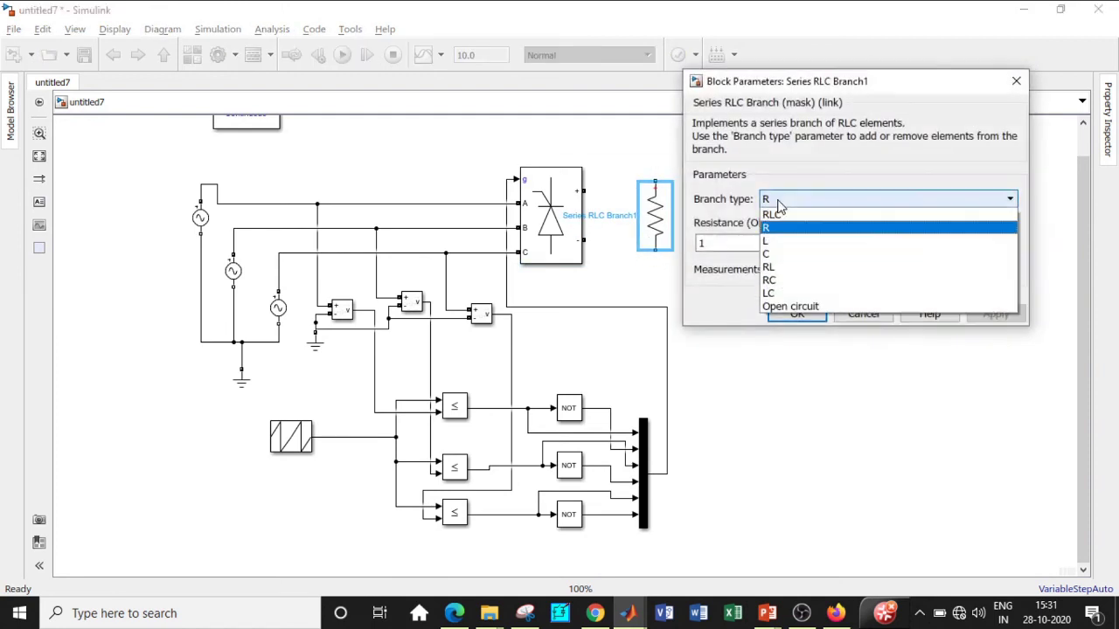
click(774, 256)
double_click(705, 243)
click(705, 242)
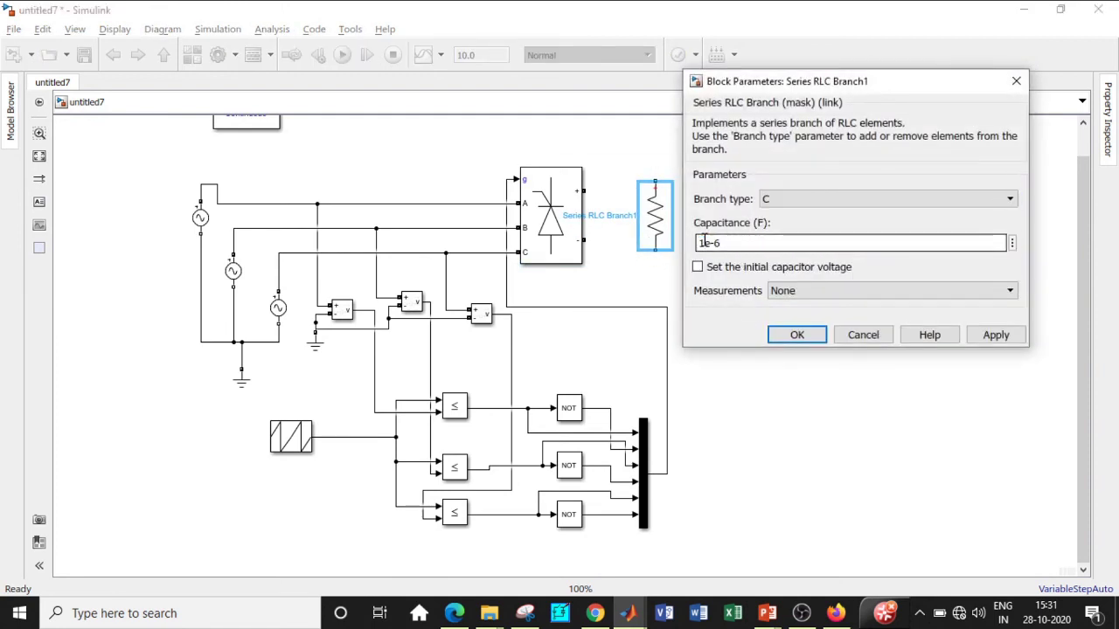
text(000)
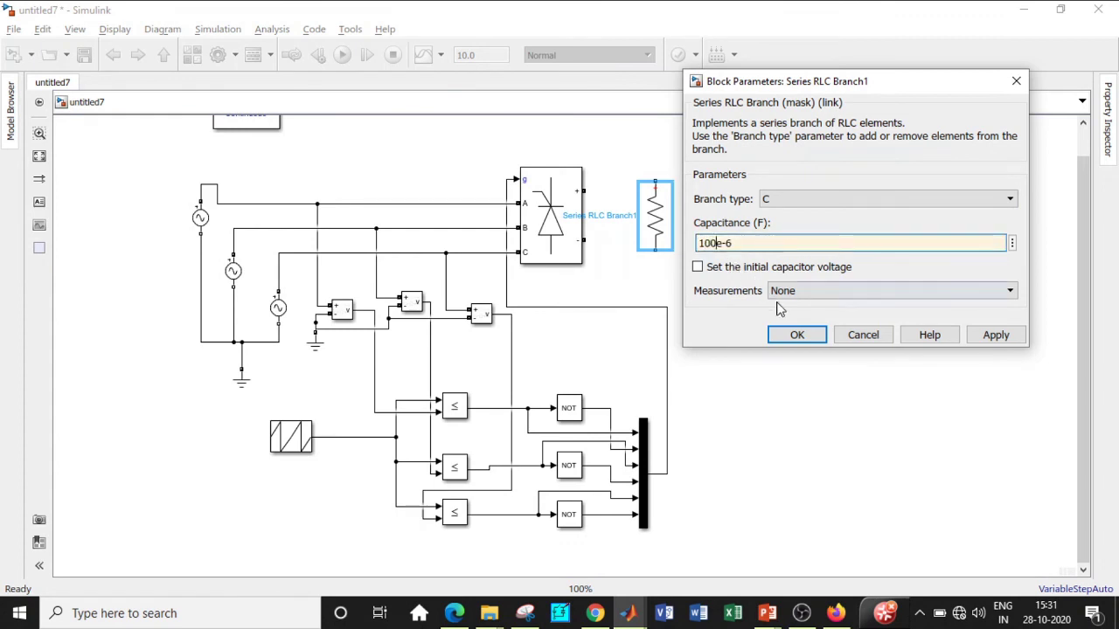
click(797, 335)
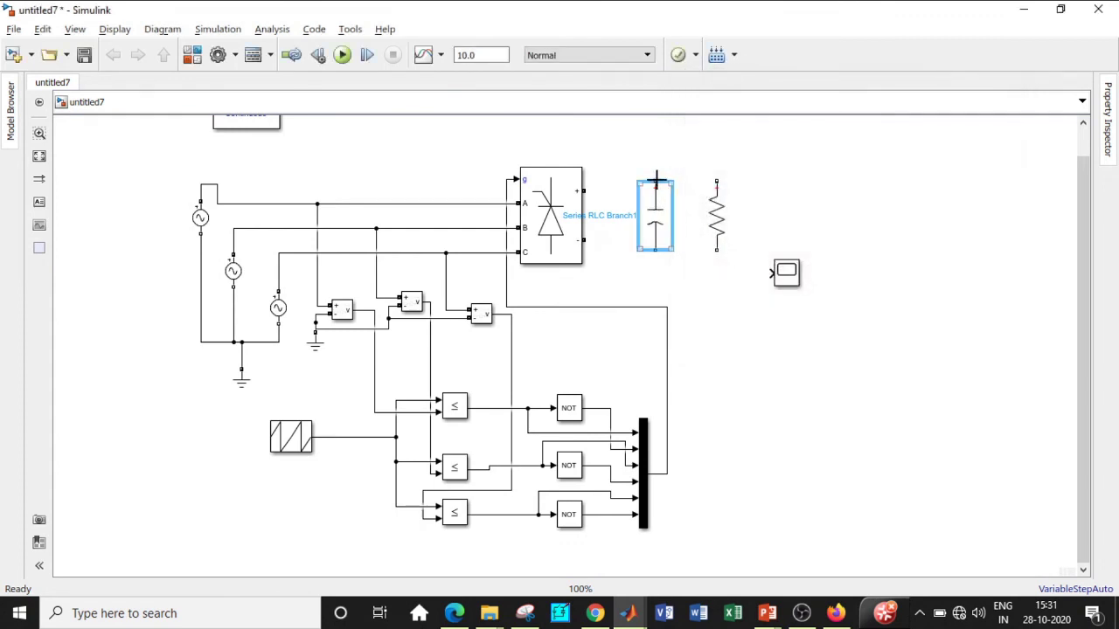
- Wire the capacitor and the resistor in parallel across the bridge's + and - output terminals
drag(654, 181, 583, 190)
drag(582, 240, 655, 251)
drag(717, 181, 655, 164)
drag(654, 259, 717, 252)
- Move the Scope farther from the load, connect a copied Voltage Measurement block across the resistor, and wire its output to the Scope
drag(786, 273, 869, 251)
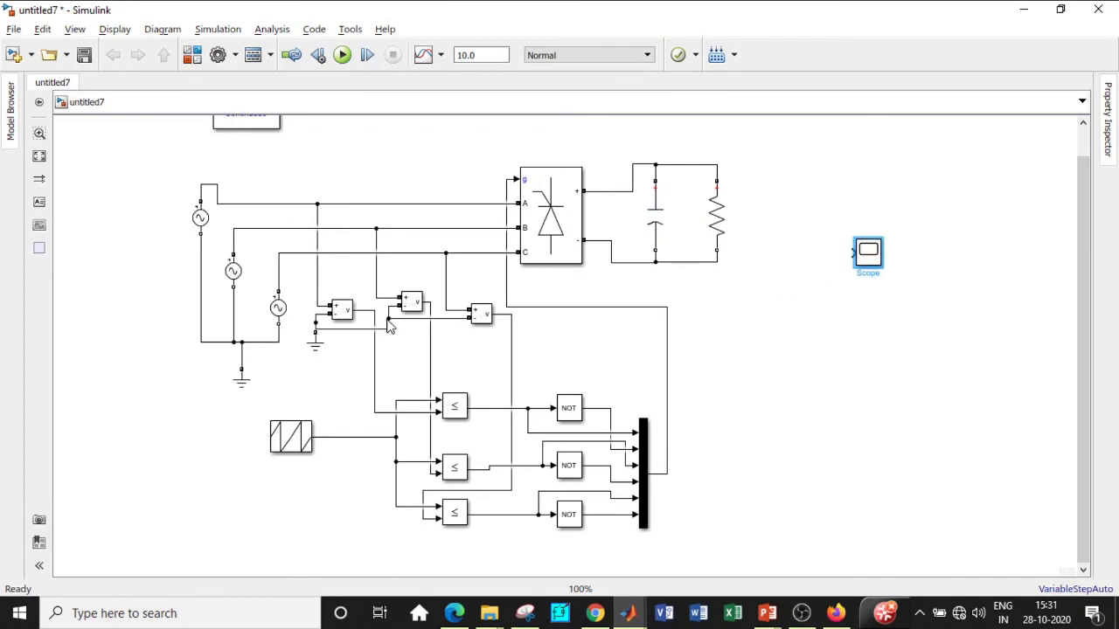
click(343, 311)
mouse_move(343, 312)
mouse_down()
mouse_move(615, 306)
mouse_move(772, 268)
mouse_move(758, 201)
mouse_move(717, 170)
mouse_up()
drag(759, 207, 718, 260)
drag(785, 204, 872, 214)
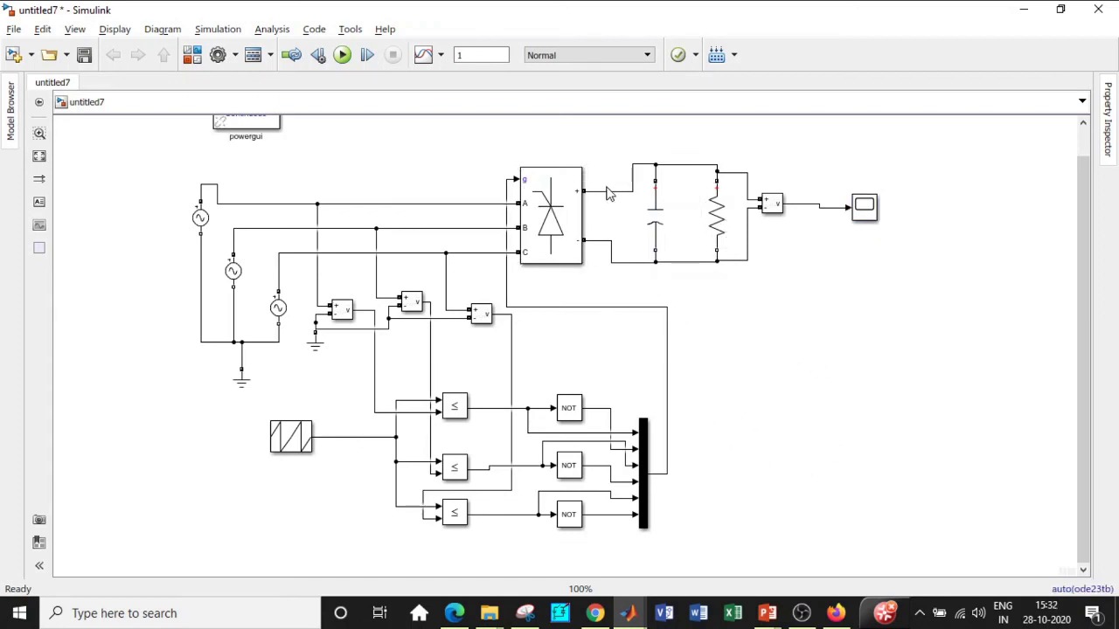
- Change the Universal Bridge's power electronic device to MOSFET / Diodes
click(531, 187)
double_click(531, 186)
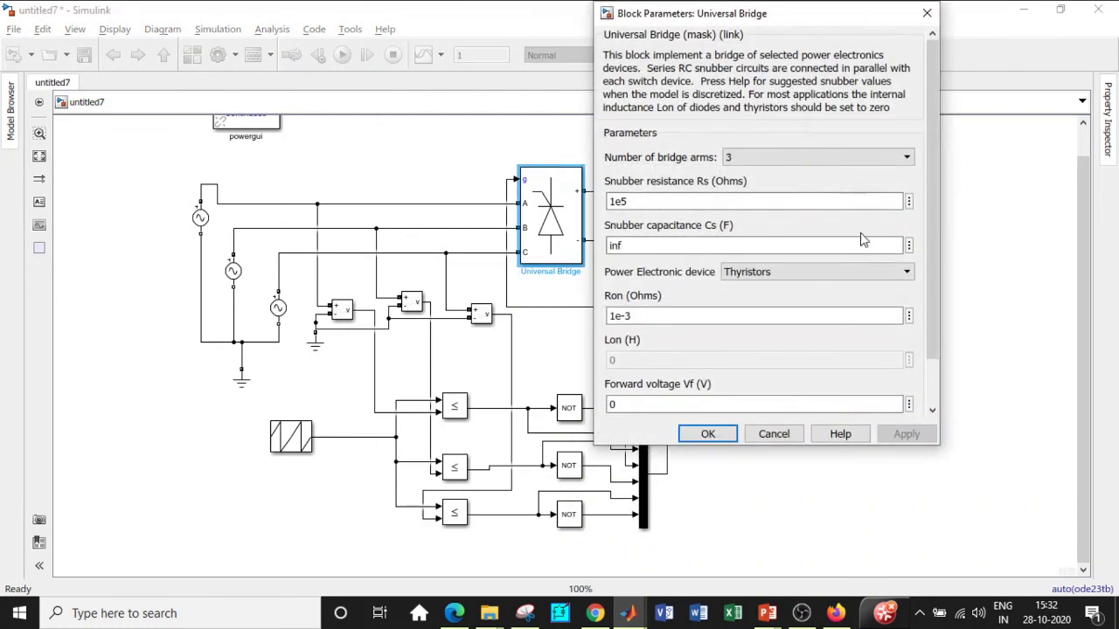
click(838, 274)
click(771, 327)
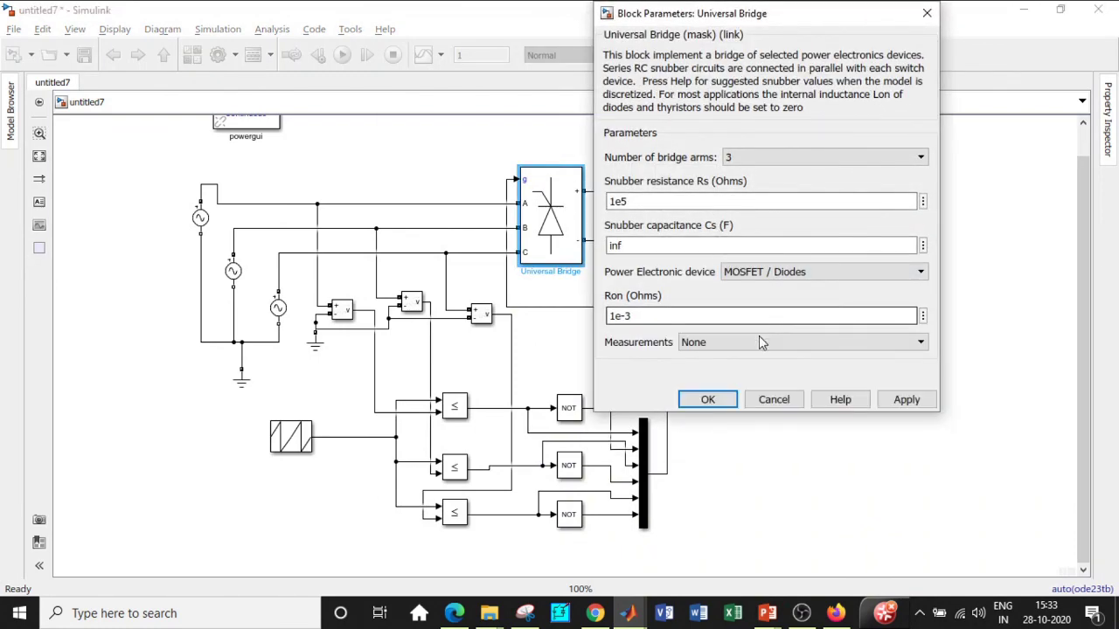
click(708, 402)
click(572, 143)
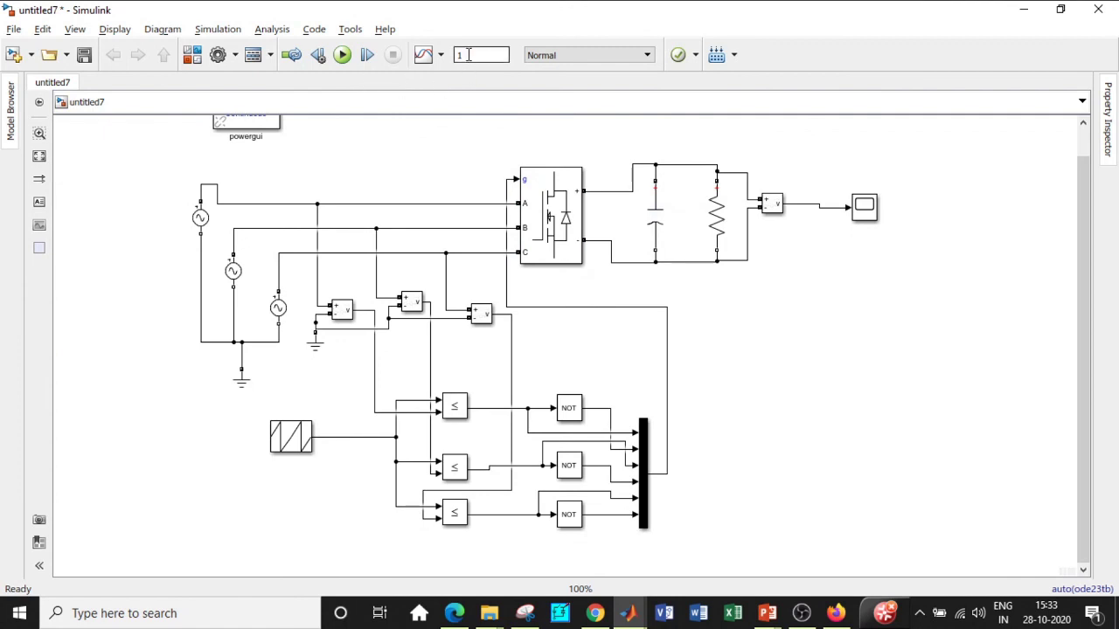
- Run the simulation and examine the load voltage ripple in the Scope, both magnified and over the full time range
click(341, 54)
double_click(866, 208)
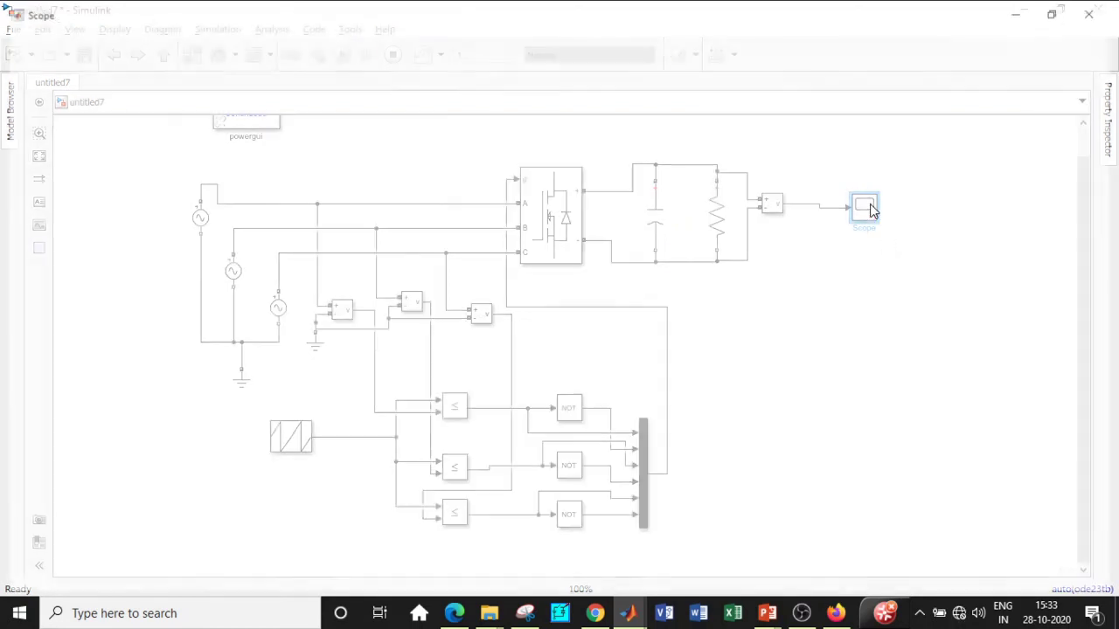
drag(289, 115, 519, 183)
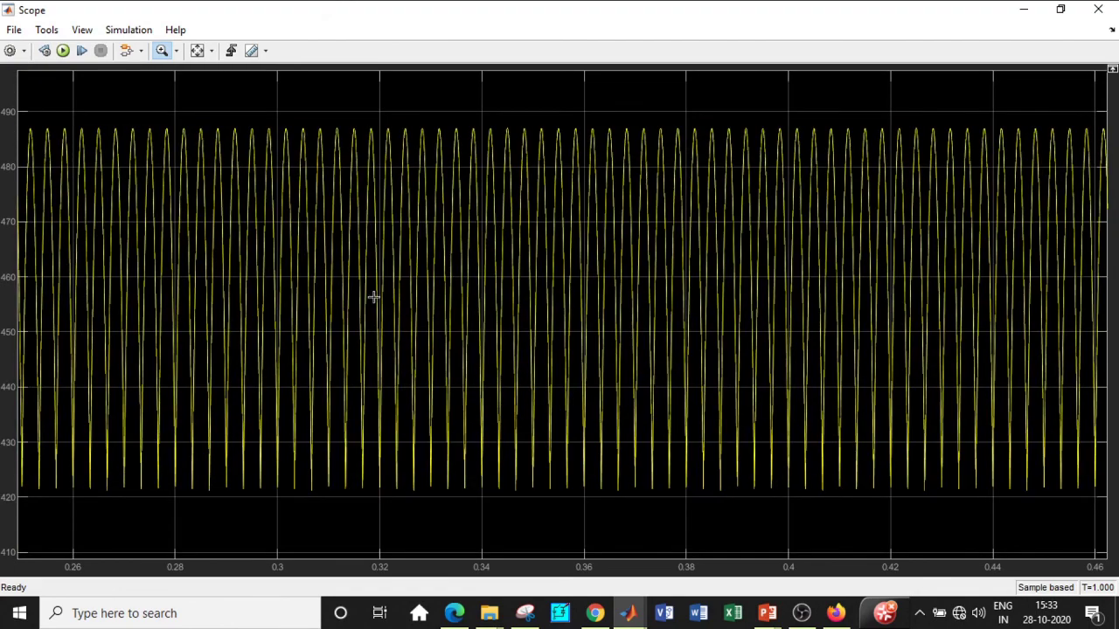
drag(252, 120, 533, 494)
scroll(300, 175, down, 3)
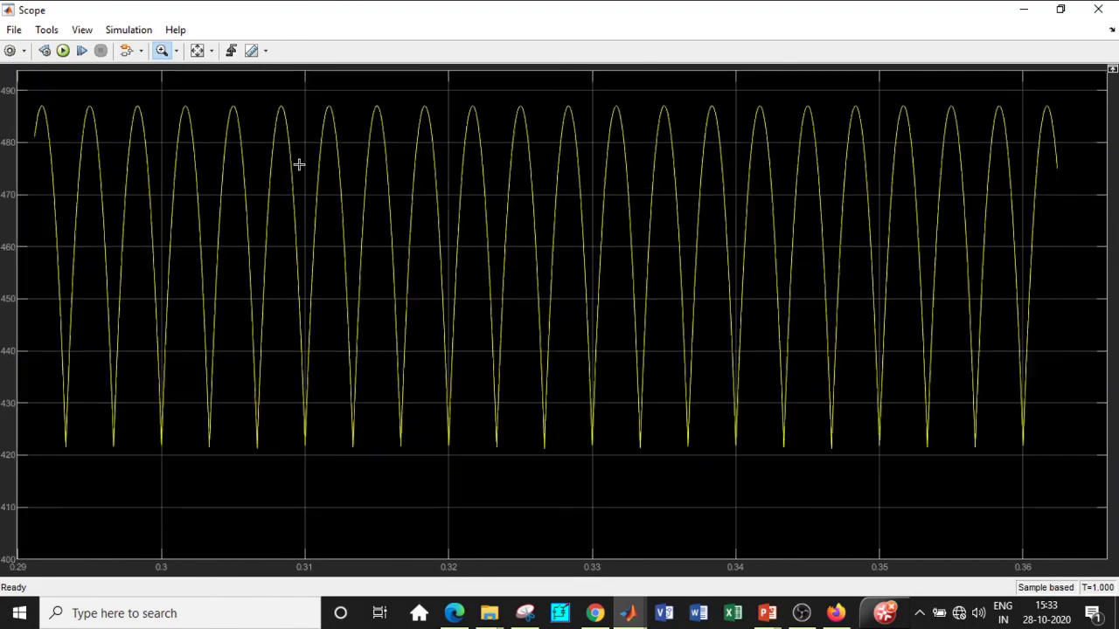
drag(281, 87, 612, 452)
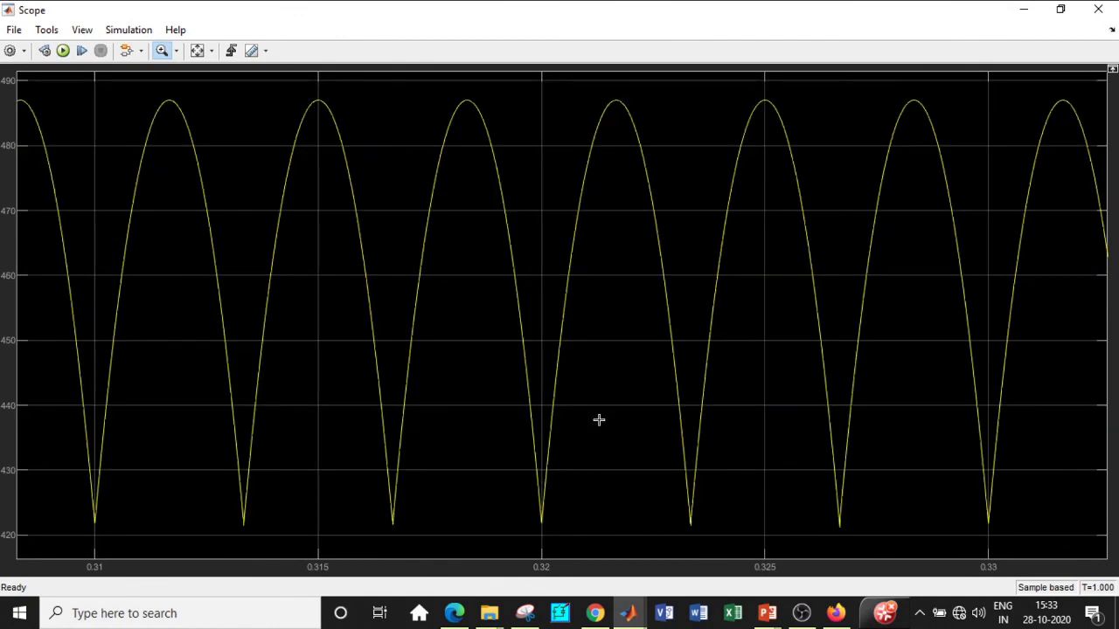
click(197, 50)
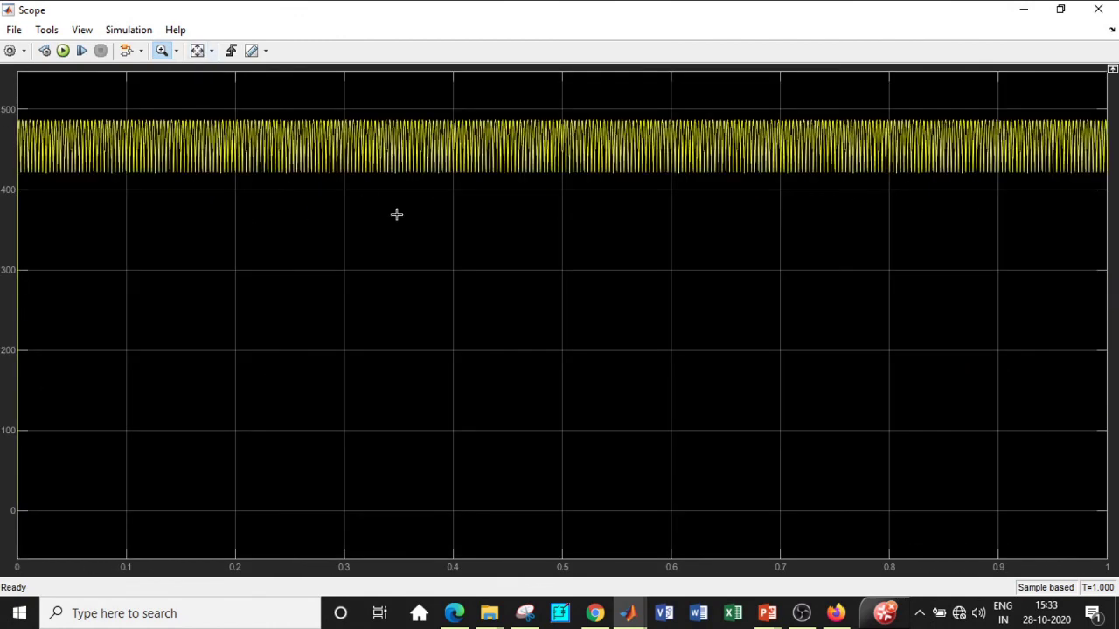
drag(306, 92, 513, 229)
drag(274, 148, 559, 366)
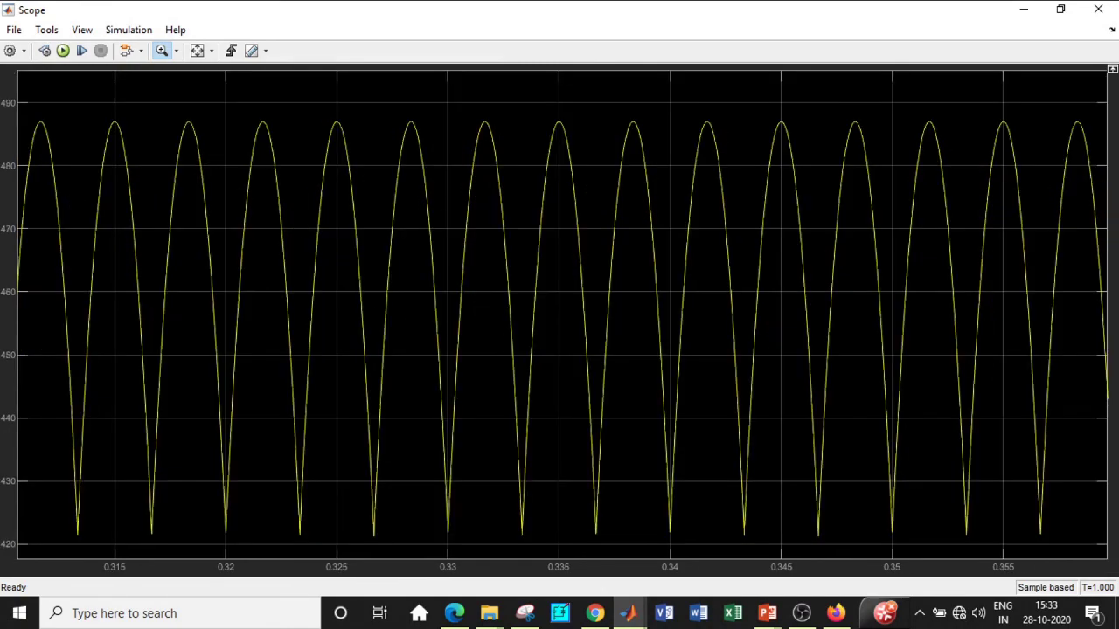
click(1094, 12)
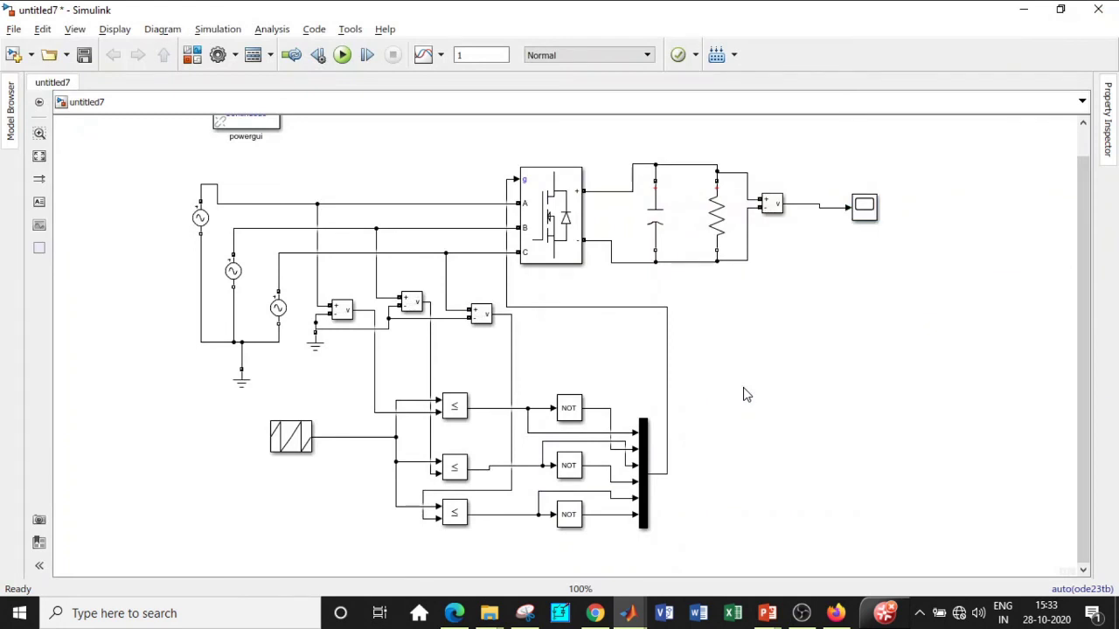